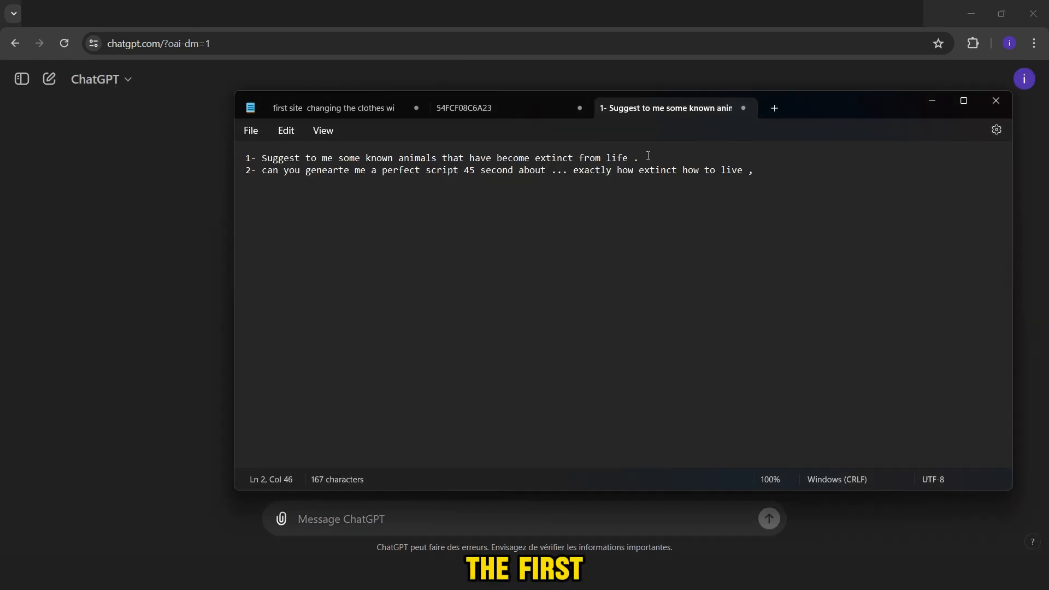
# - Send ChatGPT the first prompt from the notes, "Suggest to me some known animals that have become extinct from life ."
pyautogui.moveTo(646, 156); pyautogui.dragTo(262, 159)
pyautogui.hotkey('ctrl', 'c')
pyautogui.click(440, 521)
pyautogui.hotkey('ctrl', 'v')
pyautogui.press('Return')
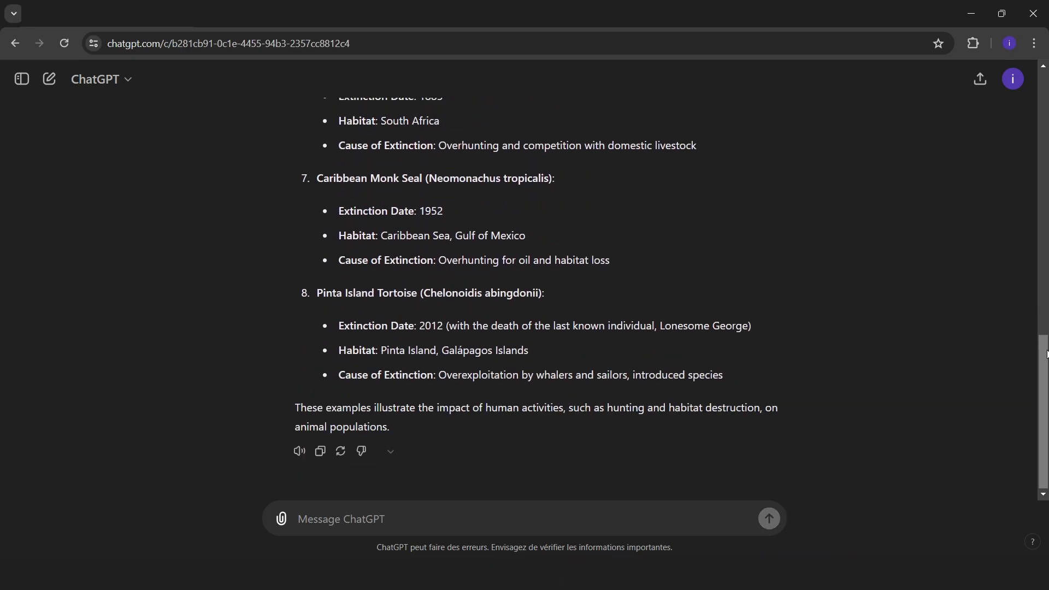
# - Replace the "..." placeholder in the second prompt of the notes with "Tasmanian Tiger" copied from ChatGPT's animal list
pyautogui.scroll(15, 1046, 323)
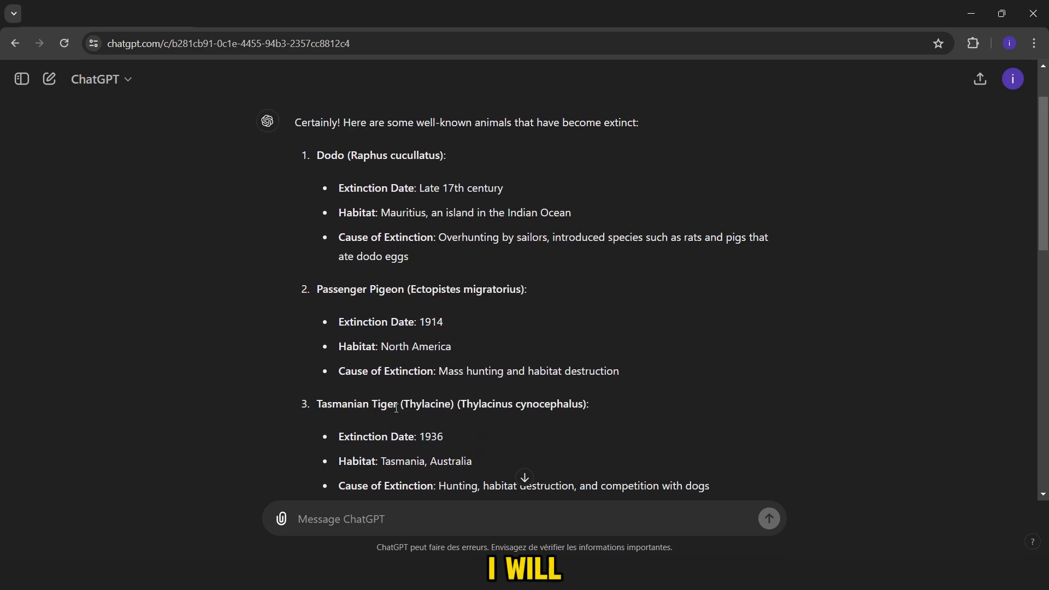
pyautogui.moveTo(398, 404); pyautogui.dragTo(319, 405)
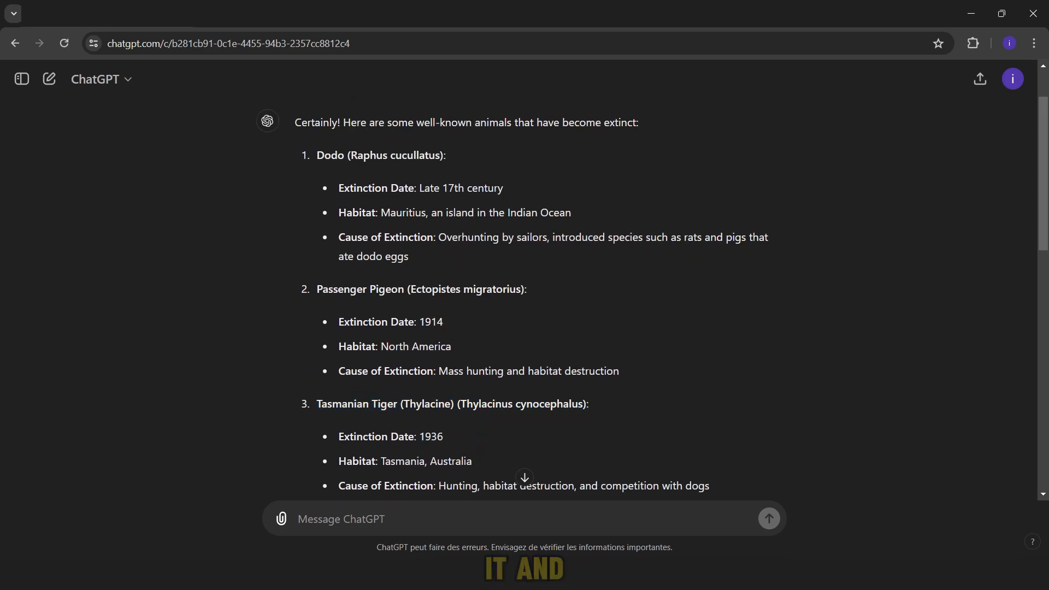
pyautogui.hotkey('alt', 'Tab')
pyautogui.click(398, 170)
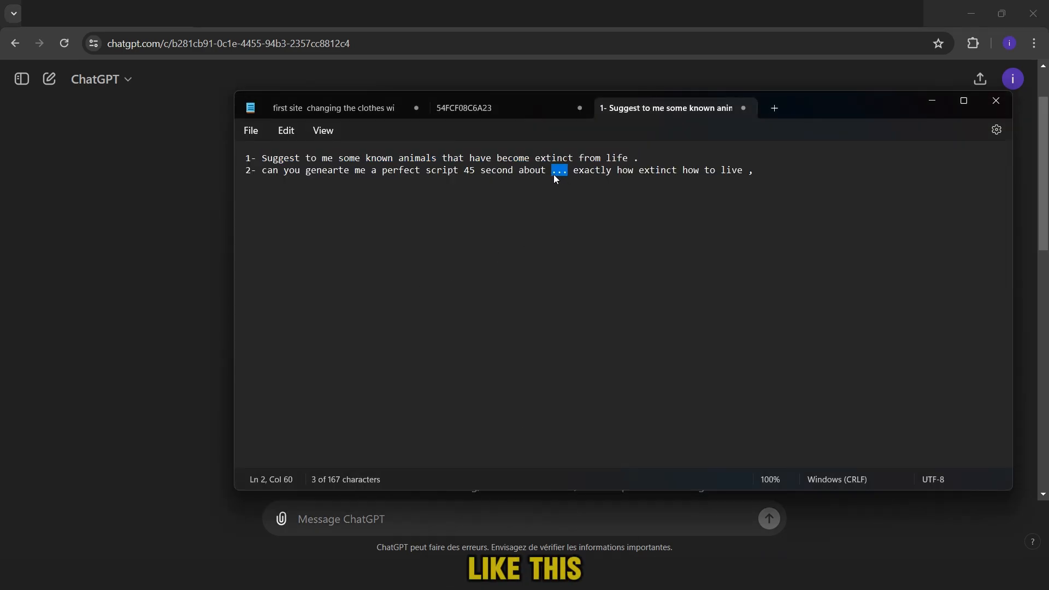
pyautogui.hotkey('ctrl', 'v')
# - Send ChatGPT the completed second prompt from the notes, asking for a perfect 45 second script about the Tasmanian Tiger
pyautogui.moveTo(824, 171); pyautogui.dragTo(266, 173)
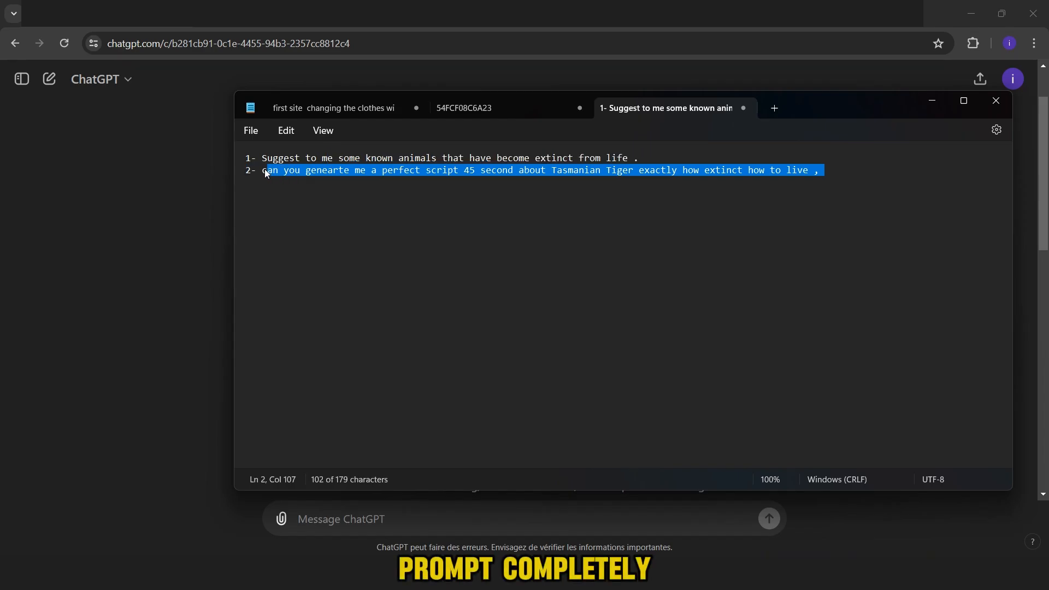
pyautogui.hotkey('ctrl', 'c')
pyautogui.hotkey('alt', 'Tab')
pyautogui.click(426, 519)
pyautogui.hotkey('ctrl', 'v')
pyautogui.press('Return')
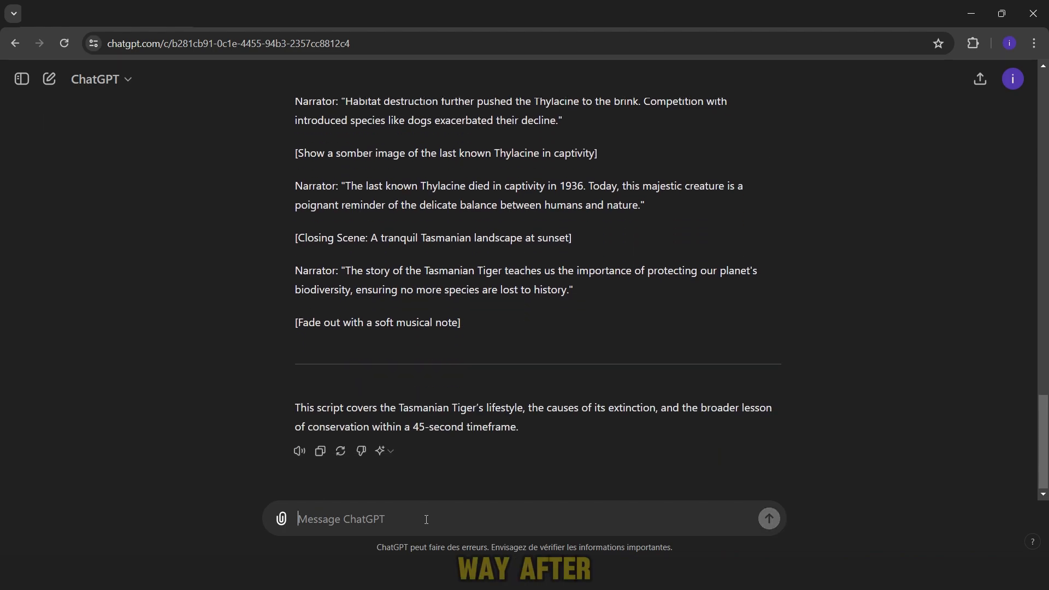
# - Ask ChatGPT to rewrite the Tasmanian Tiger script "in one paragraph"
pyautogui.write('in one paragr')
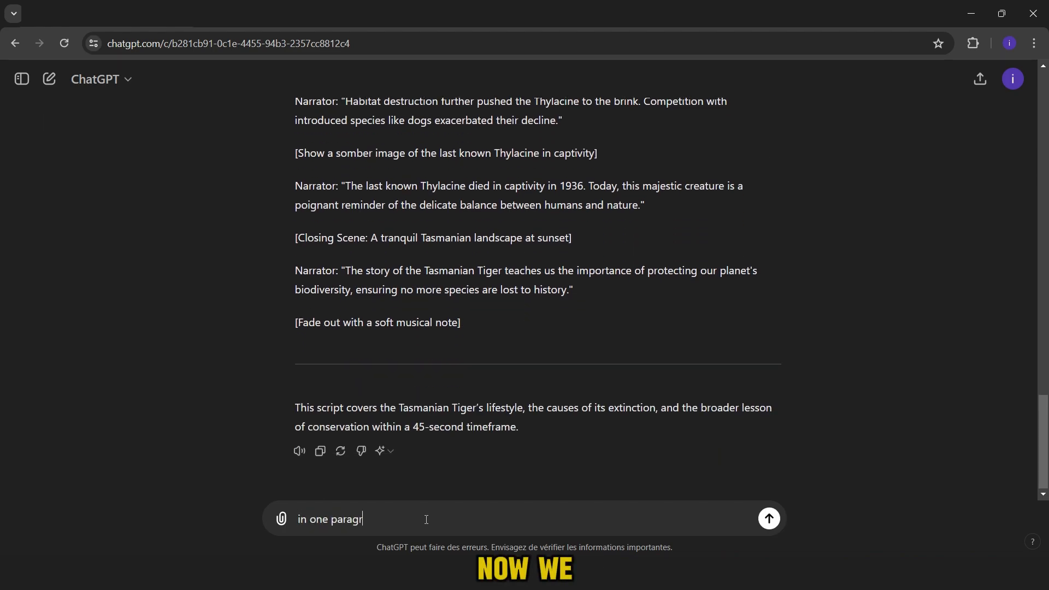
pyautogui.write('aph')
pyautogui.press('Return')
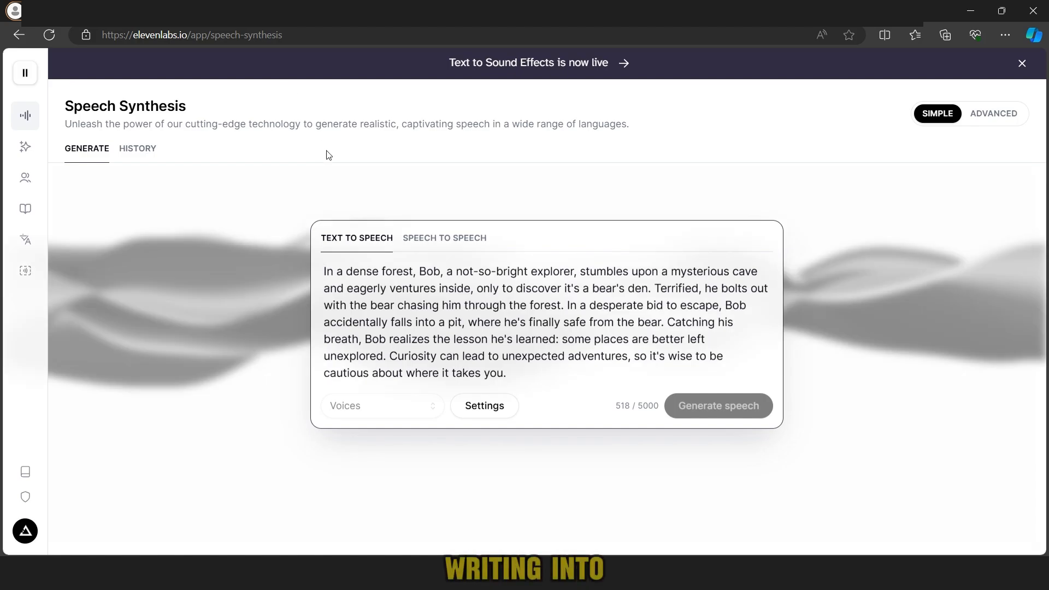
# - In ElevenLabs, generate speech from the one-paragraph Tasmanian Tiger script with the Alice voice and download the audio
pyautogui.hotkey('ctrl', 'a')
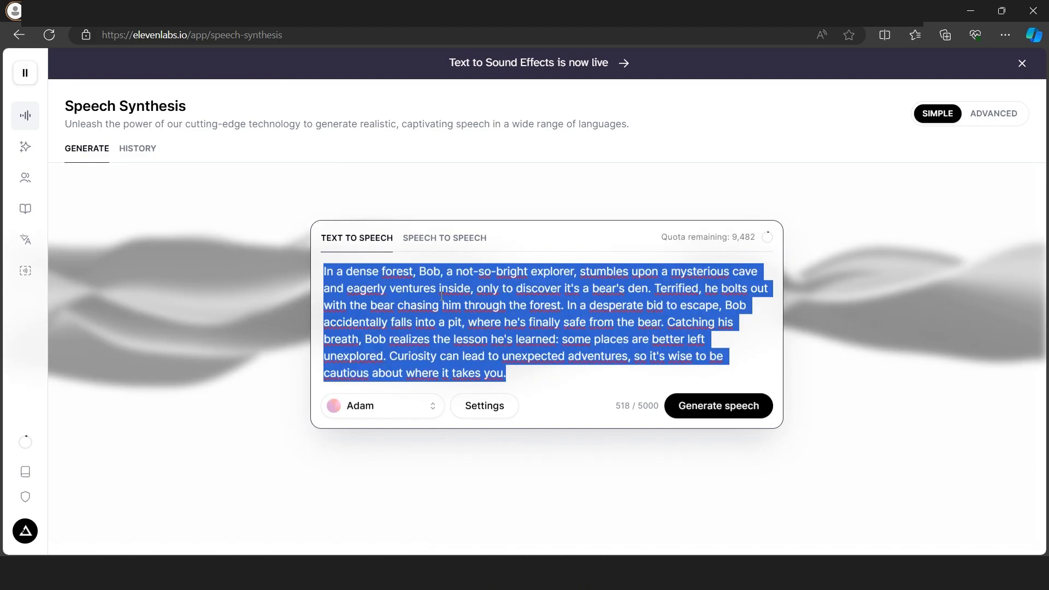
pyautogui.press('BackSpace')
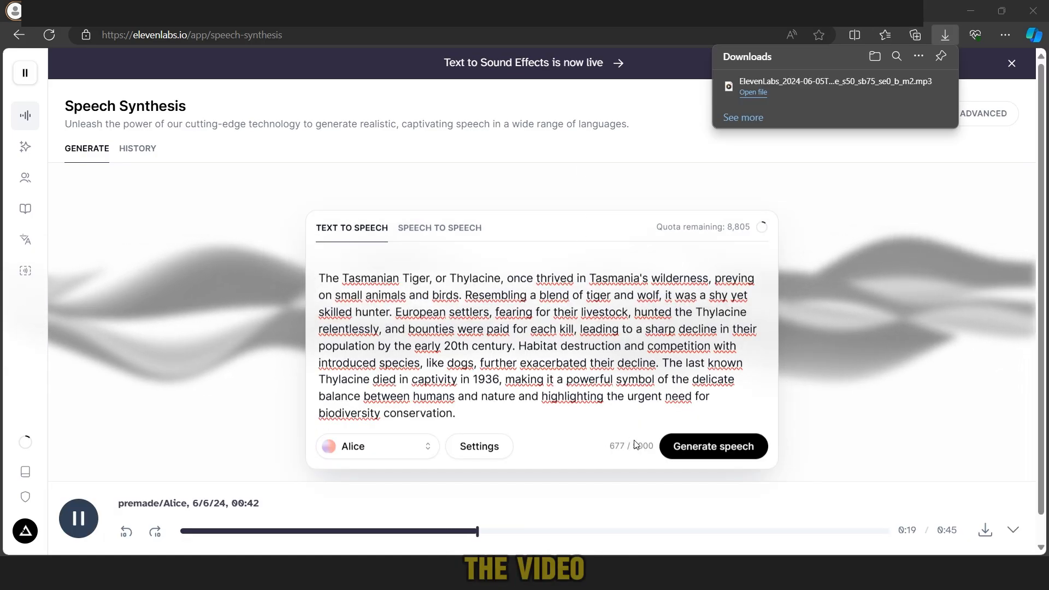
pyautogui.click(697, 450)
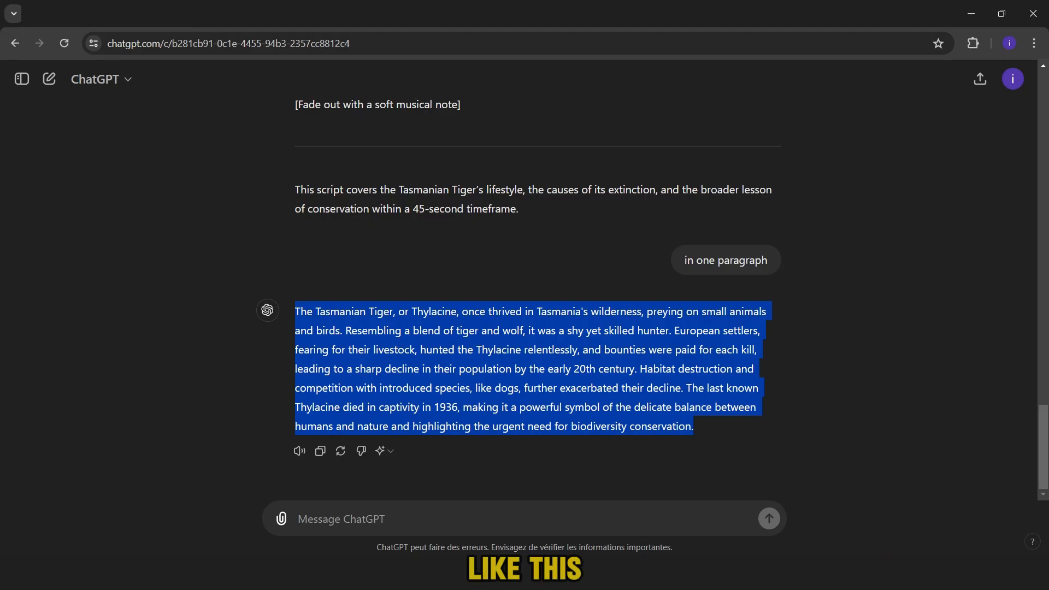
pyautogui.click(627, 500)
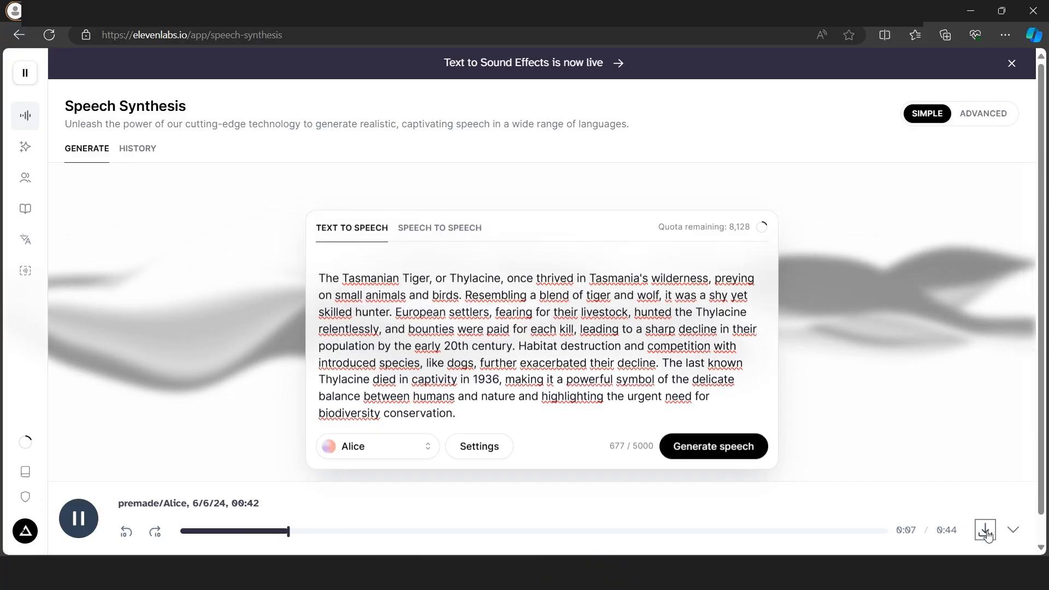
pyautogui.click(986, 532)
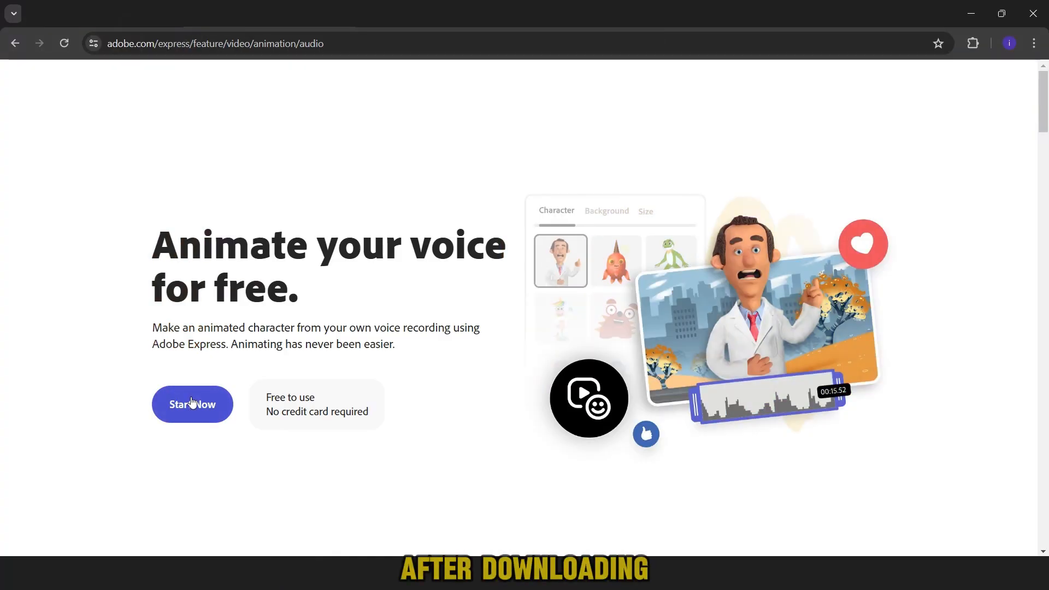
# - Start Adobe Express's animate-from-audio tool and set the Bébé Mattéo character on the Aube printanière background
pyautogui.click(192, 403)
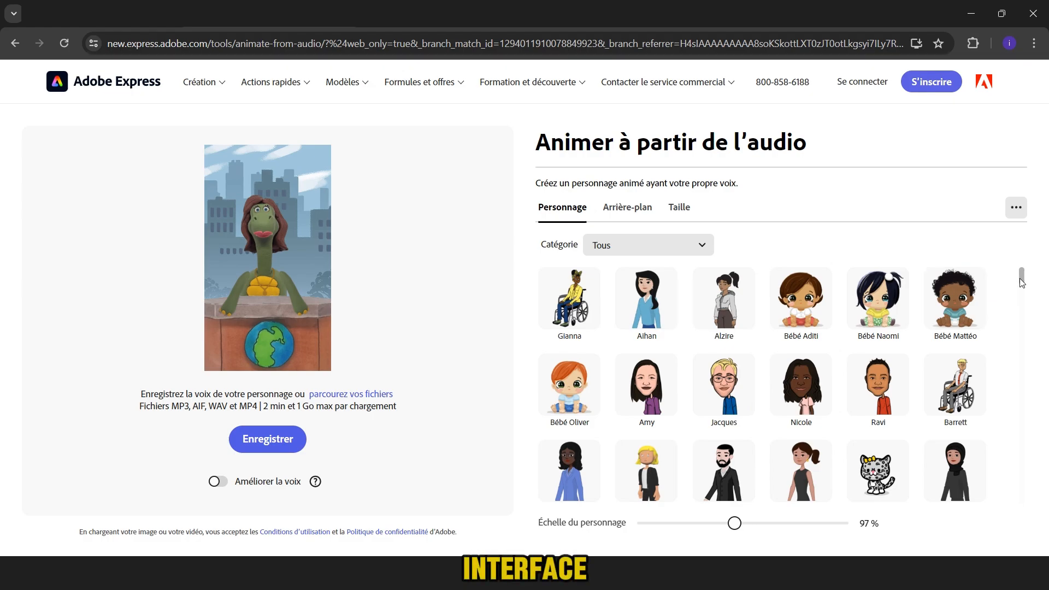
pyautogui.click(629, 210)
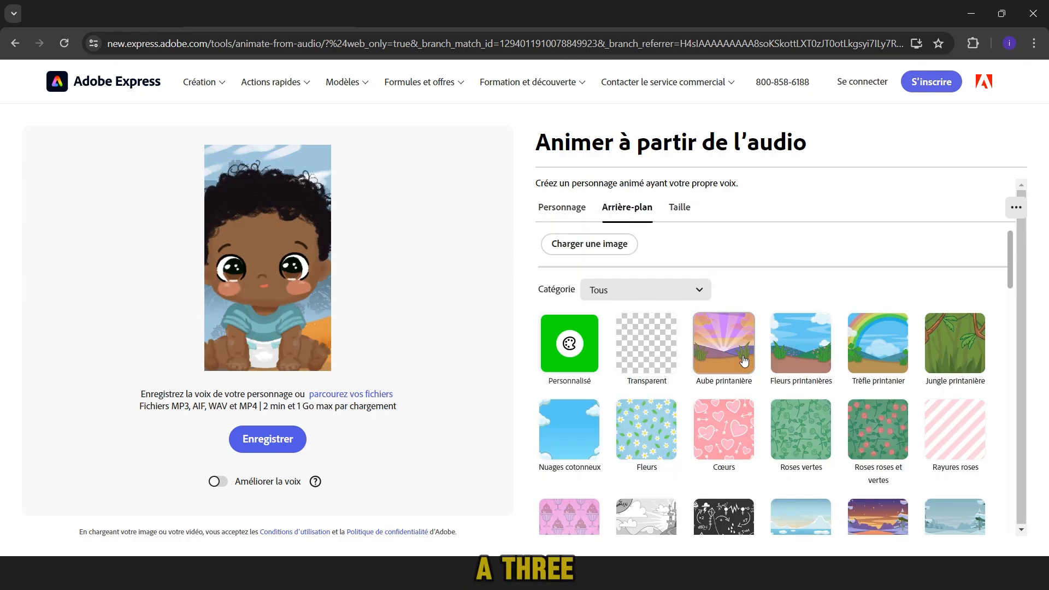
pyautogui.click(683, 210)
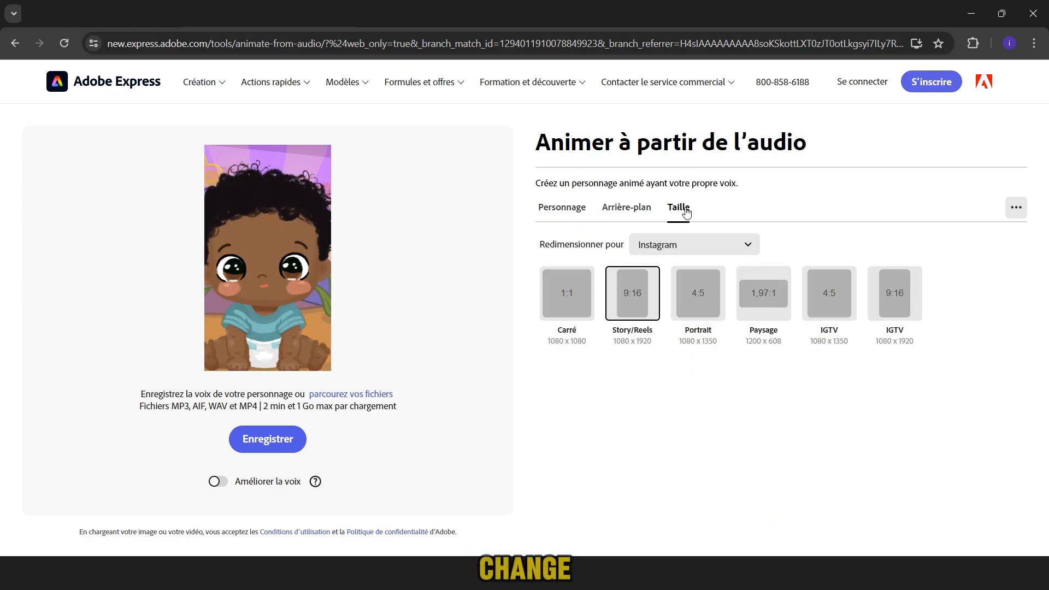
# - Try the Instagram Paysage size (1200 x 608) for the animation and return to Story/Reels (1080 x 1920)
pyautogui.click(746, 310)
pyautogui.click(562, 207)
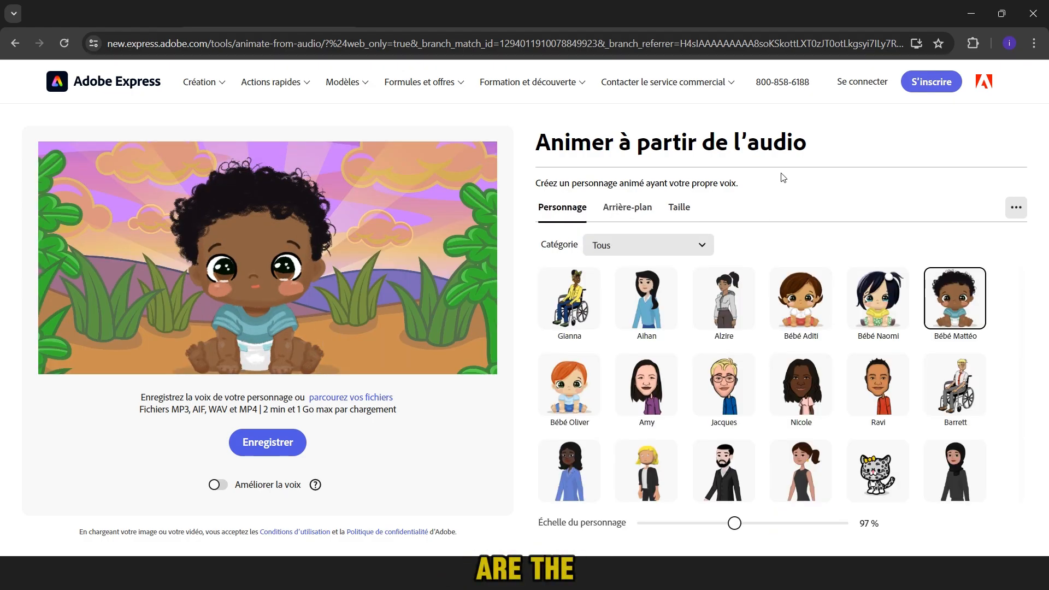
pyautogui.click(679, 207)
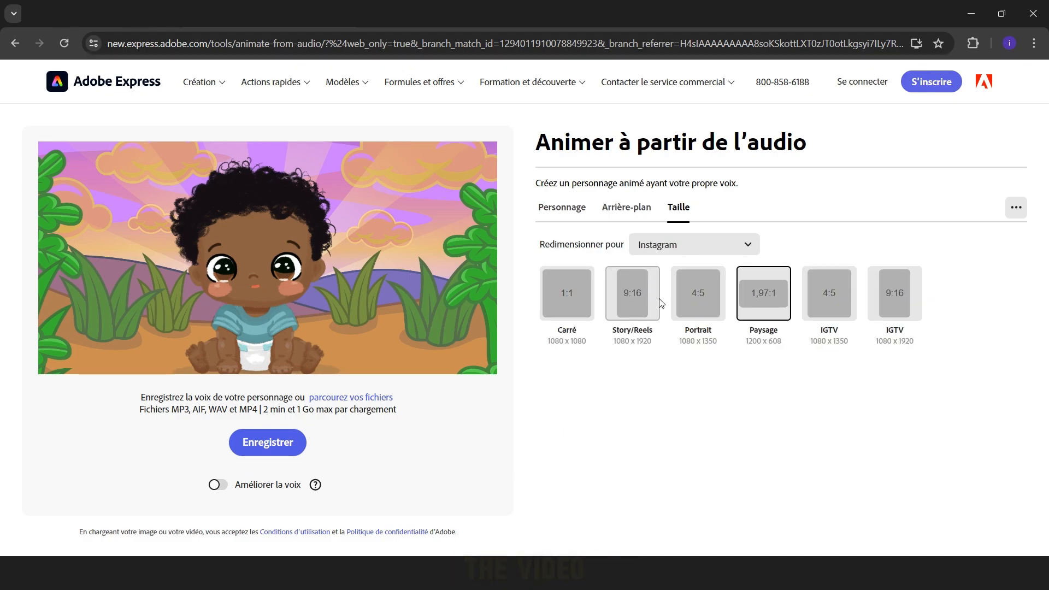
pyautogui.click(631, 287)
# - Try the Ravi character and the basketball player Robin as the animated character
pyautogui.click(626, 207)
pyautogui.click(562, 207)
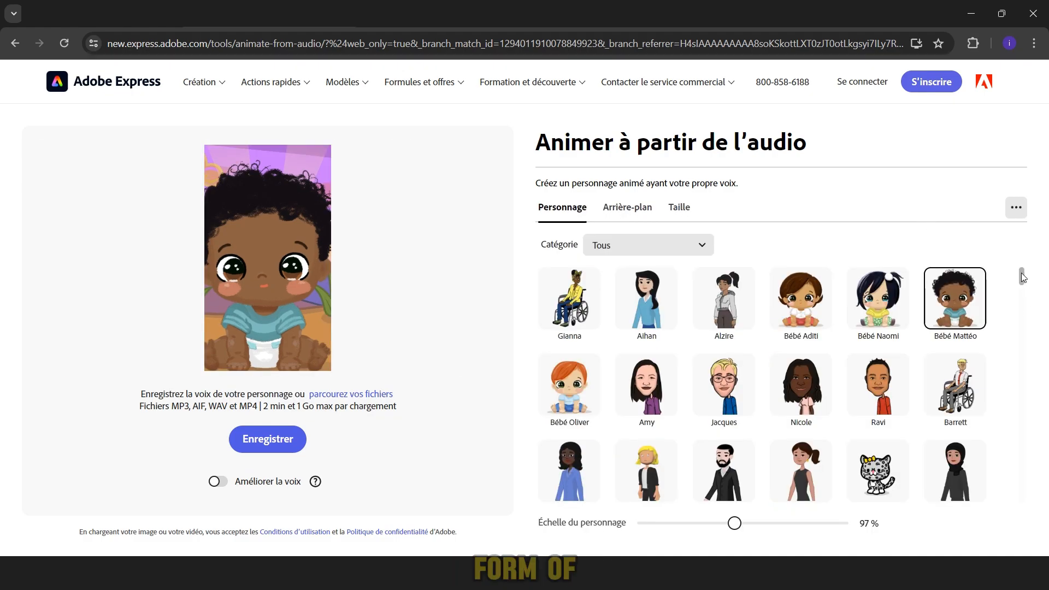
pyautogui.scroll(-2, 922, 304)
pyautogui.click(885, 302)
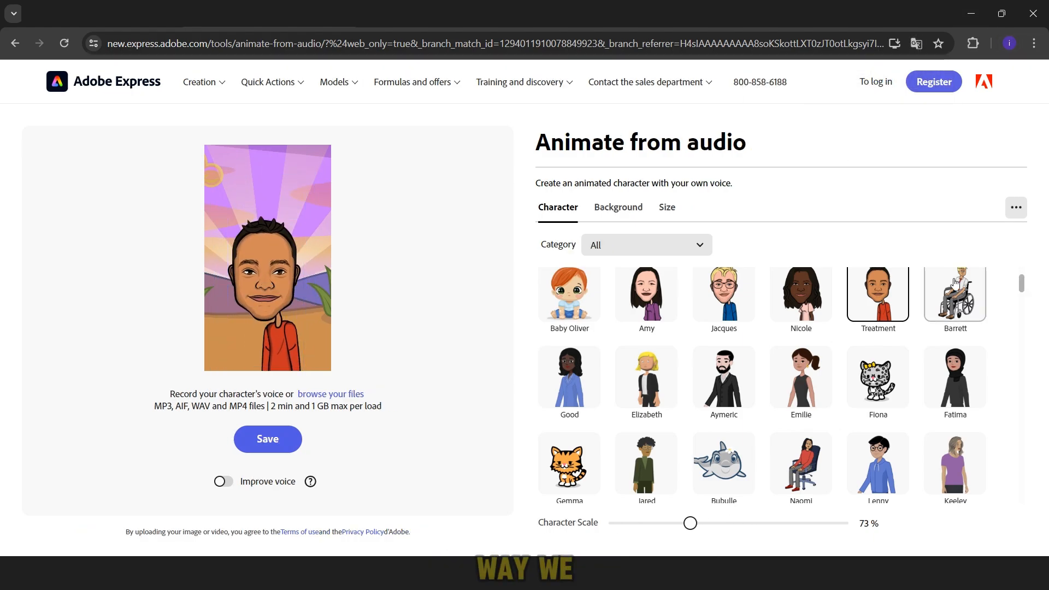
pyautogui.moveTo(1022, 283); pyautogui.dragTo(1023, 365)
pyautogui.click(707, 346)
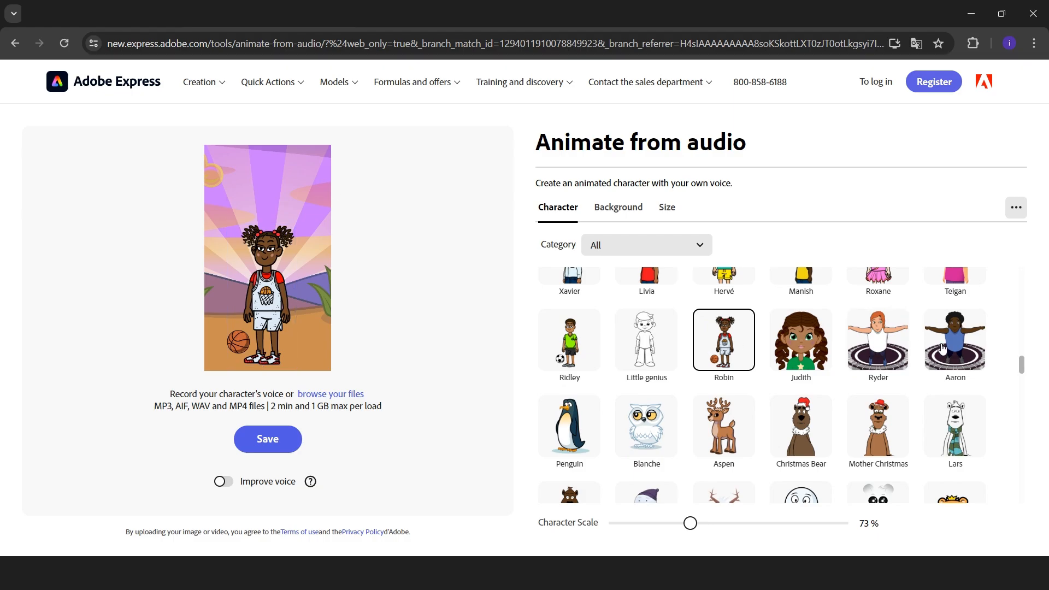
# - Choose the turtle character behind the desk with the globe and apply the Skyscraper background
pyautogui.moveTo(1023, 370); pyautogui.dragTo(1018, 451)
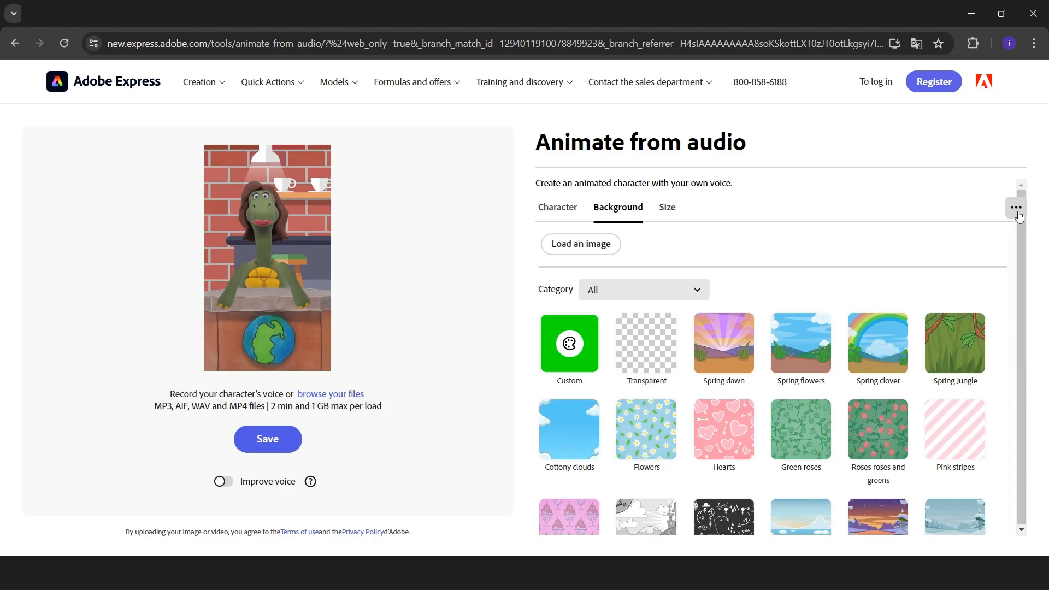
pyautogui.moveTo(1010, 279); pyautogui.dragTo(1012, 501)
pyautogui.click(664, 334)
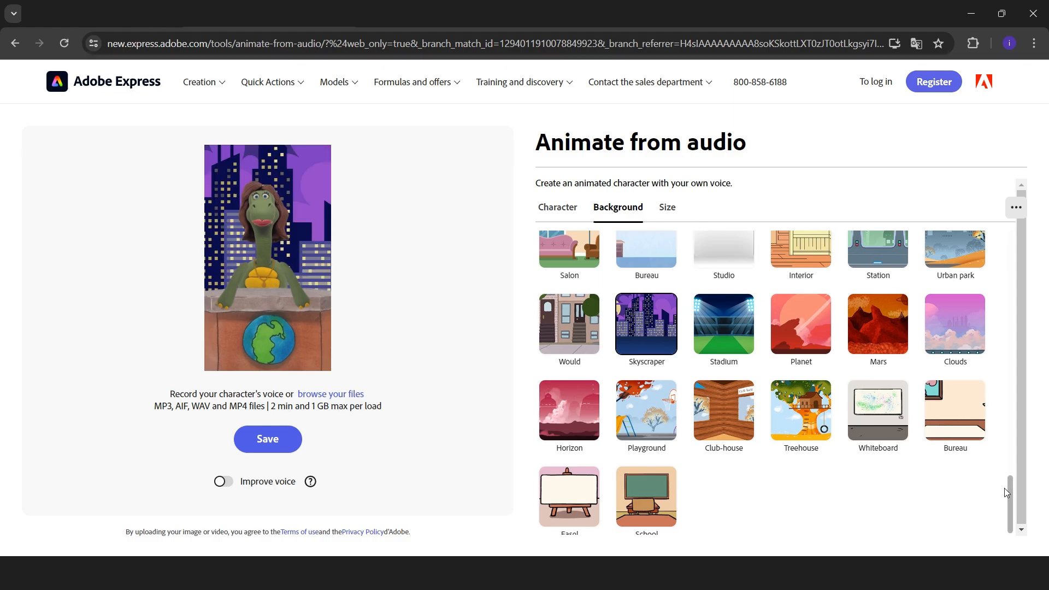
# - Filter the backgrounds by the New category, look through the other categories and return to All
pyautogui.scroll(15, 1004, 488)
pyautogui.click(661, 290)
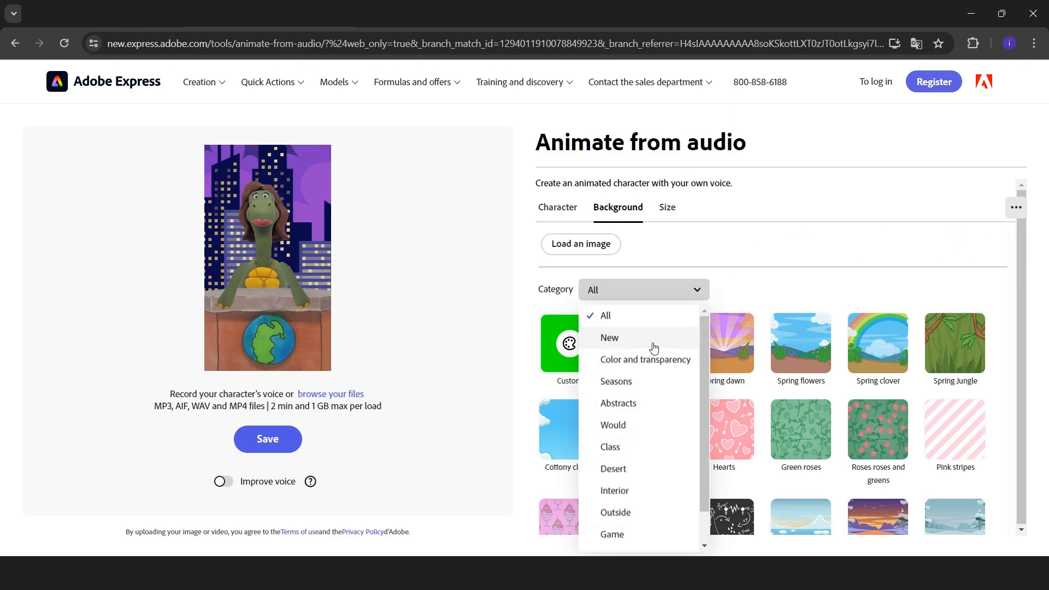
pyautogui.click(654, 344)
pyautogui.click(661, 293)
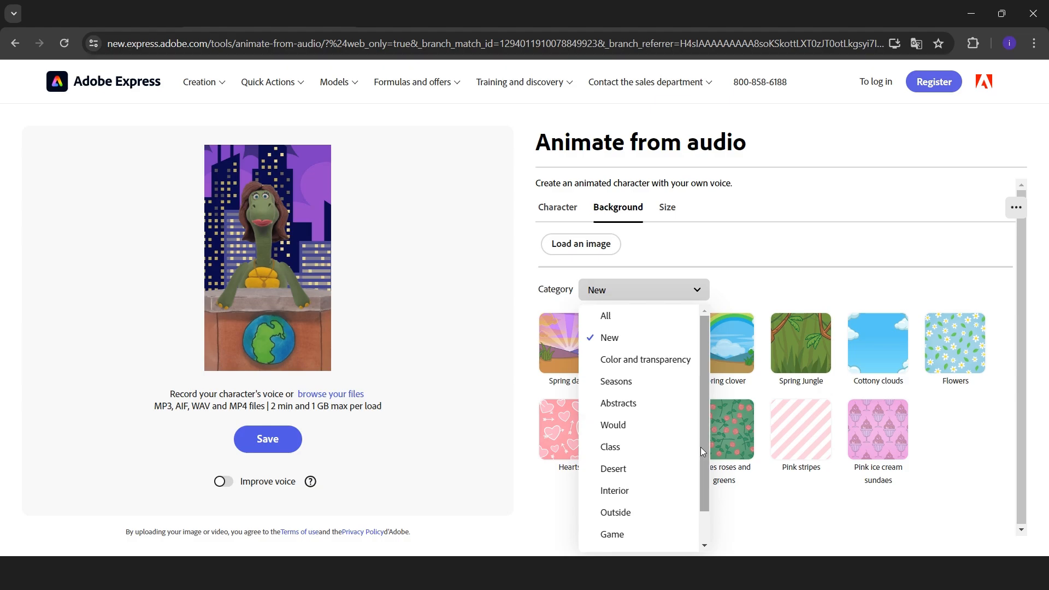
pyautogui.moveTo(703, 447); pyautogui.dragTo(705, 519)
pyautogui.scroll(2, 706, 398)
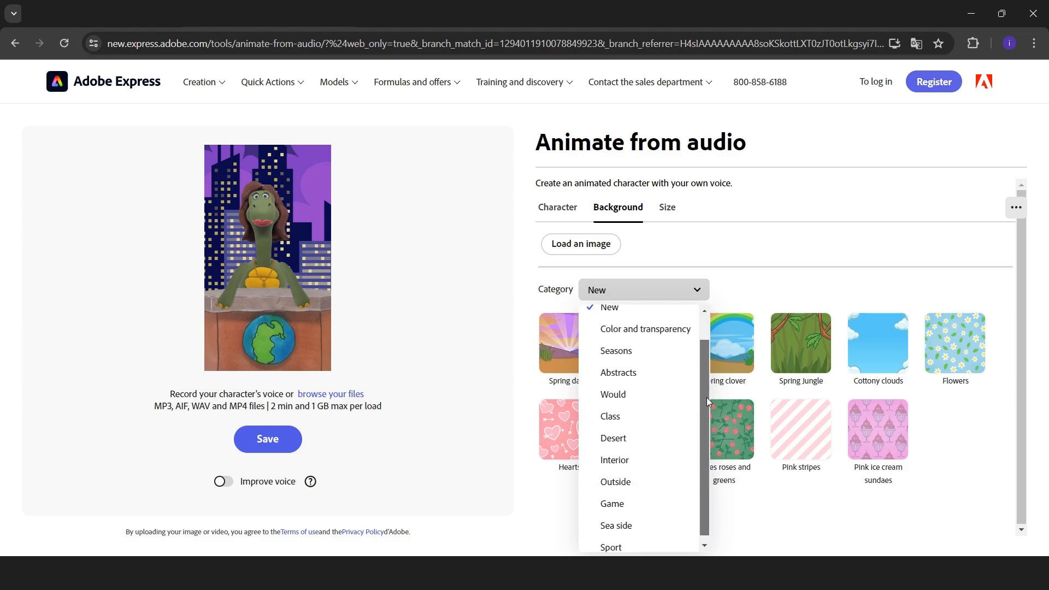
pyautogui.click(645, 310)
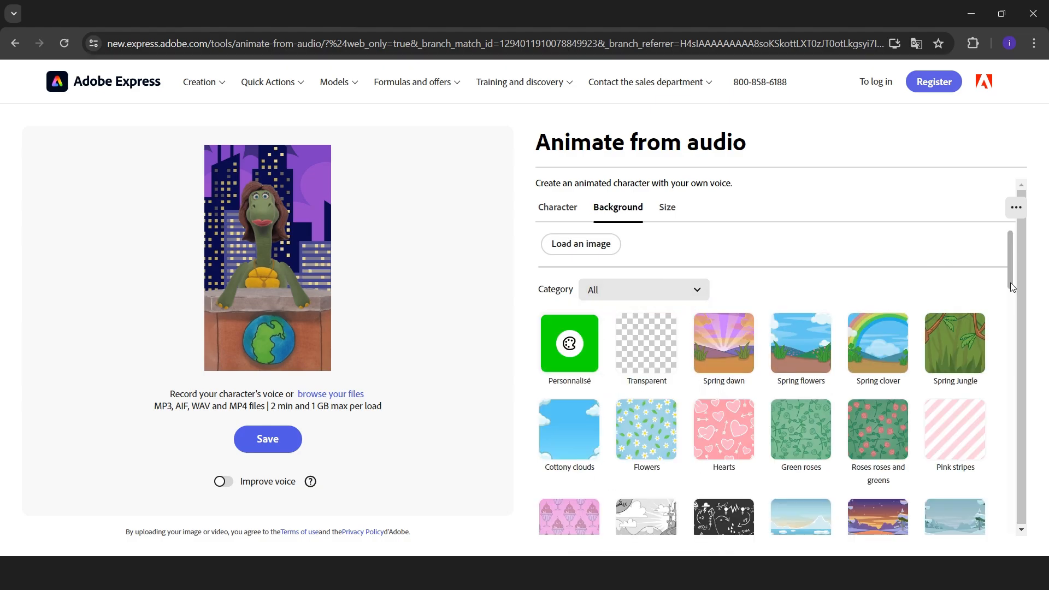
# - Try the Space background behind the turtle and replace it with the Urban park background
pyautogui.scroll(-5, 1012, 287)
pyautogui.click(669, 433)
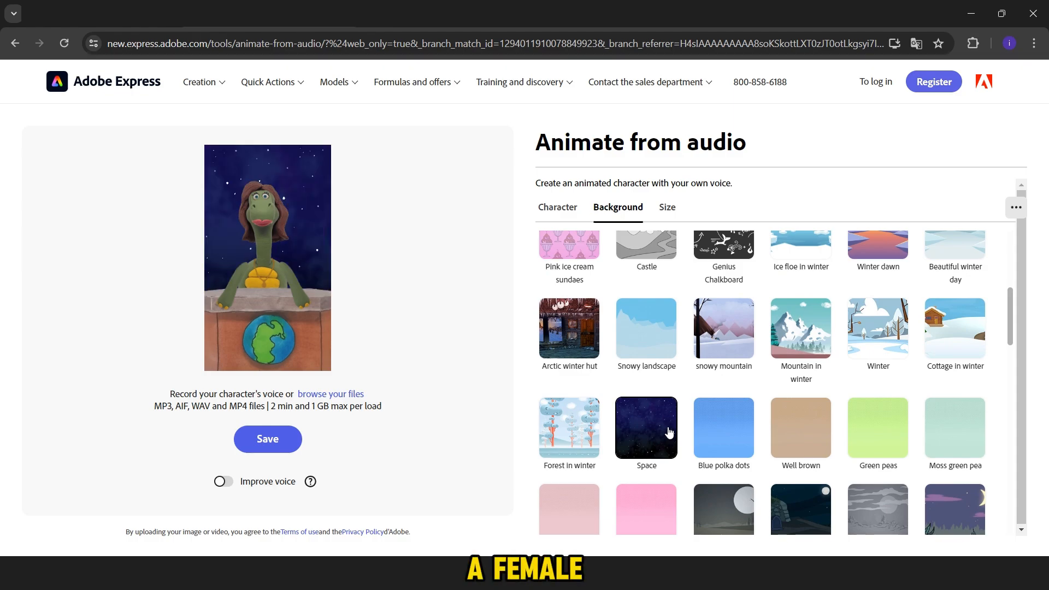
pyautogui.moveTo(1012, 327); pyautogui.dragTo(1022, 463)
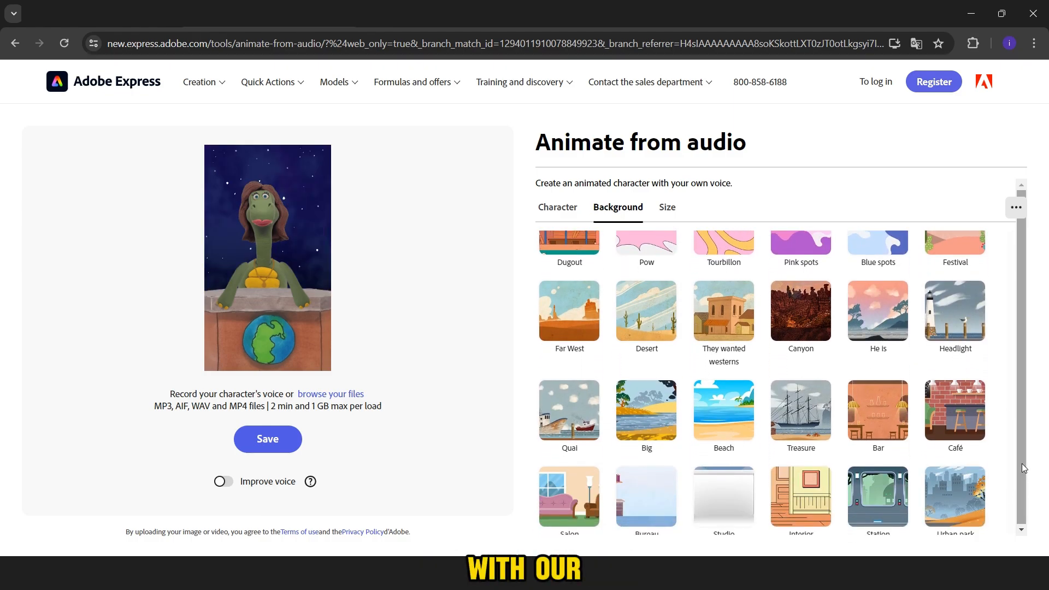
pyautogui.click(970, 461)
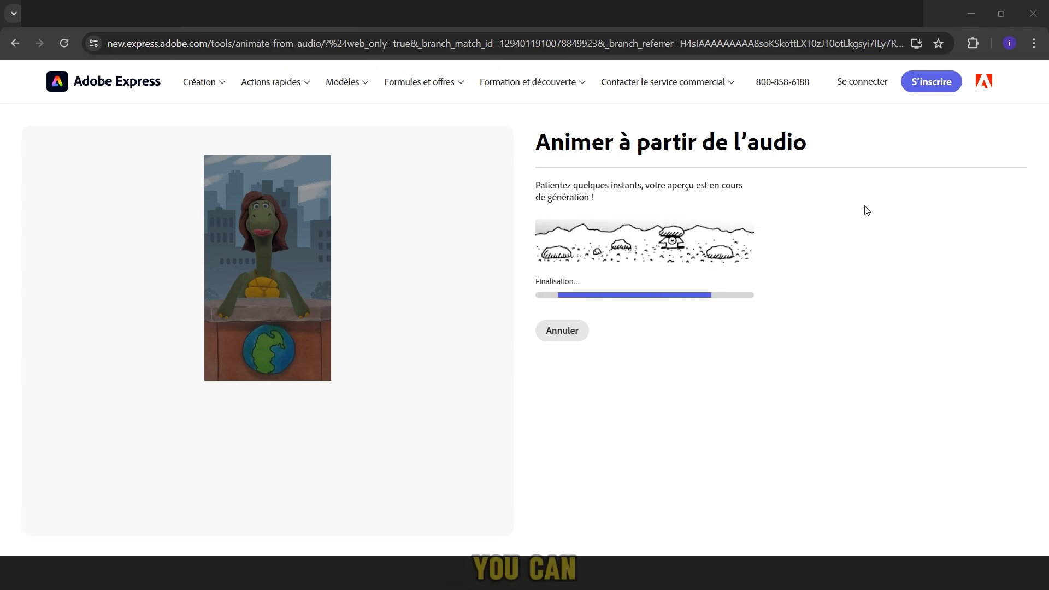
# - Play the preview of the animated turtle video
pyautogui.click(267, 275)
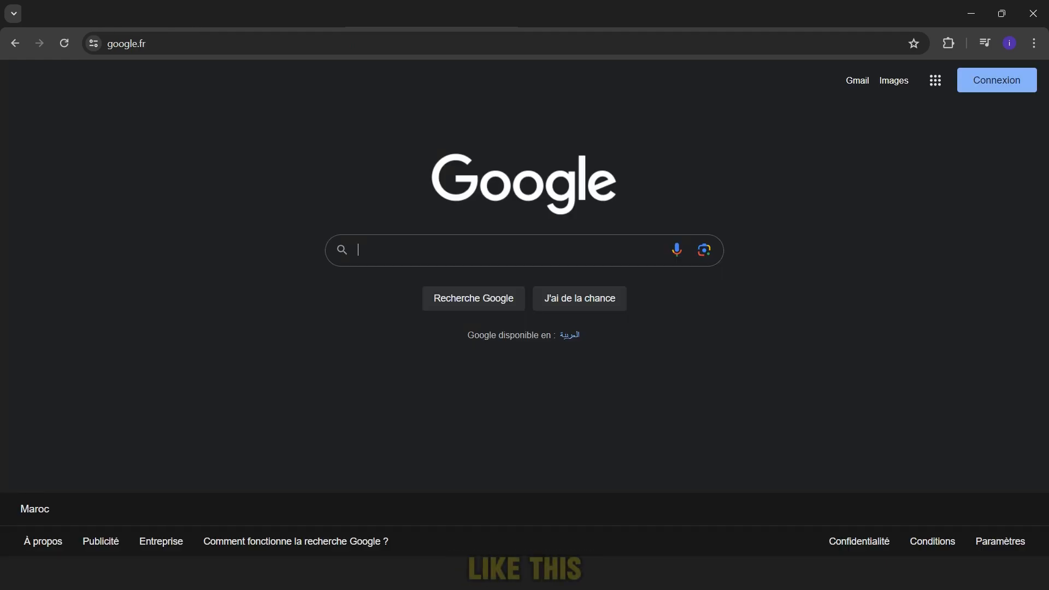
# - Search Google Images for the Tasmanian Tiger and open the New York Times photo of the animal beside a fence
pyautogui.write('The Tasmanian Tige')
pyautogui.press('Return')
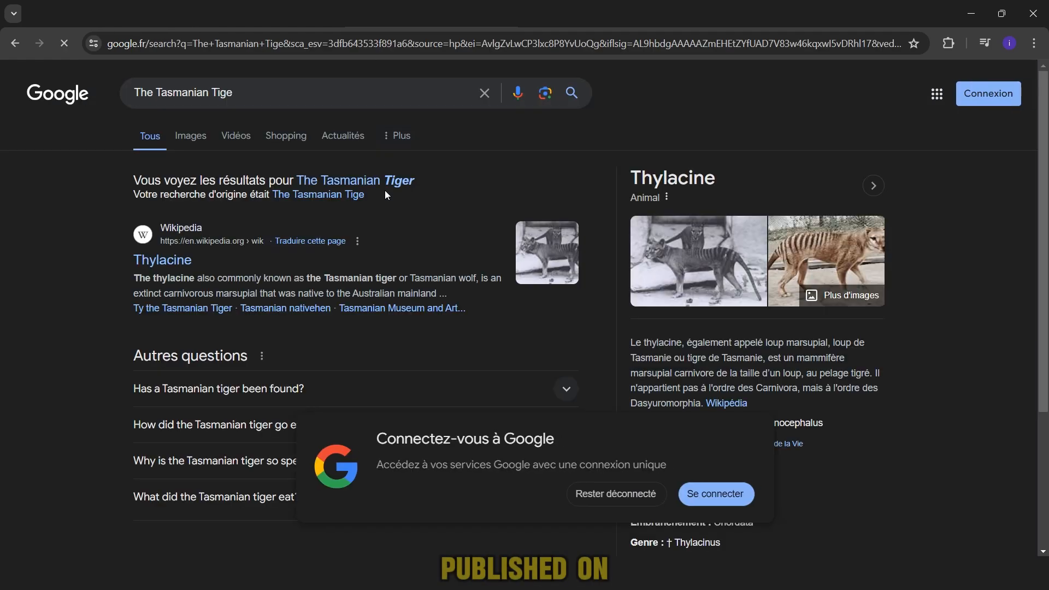
pyautogui.click(184, 144)
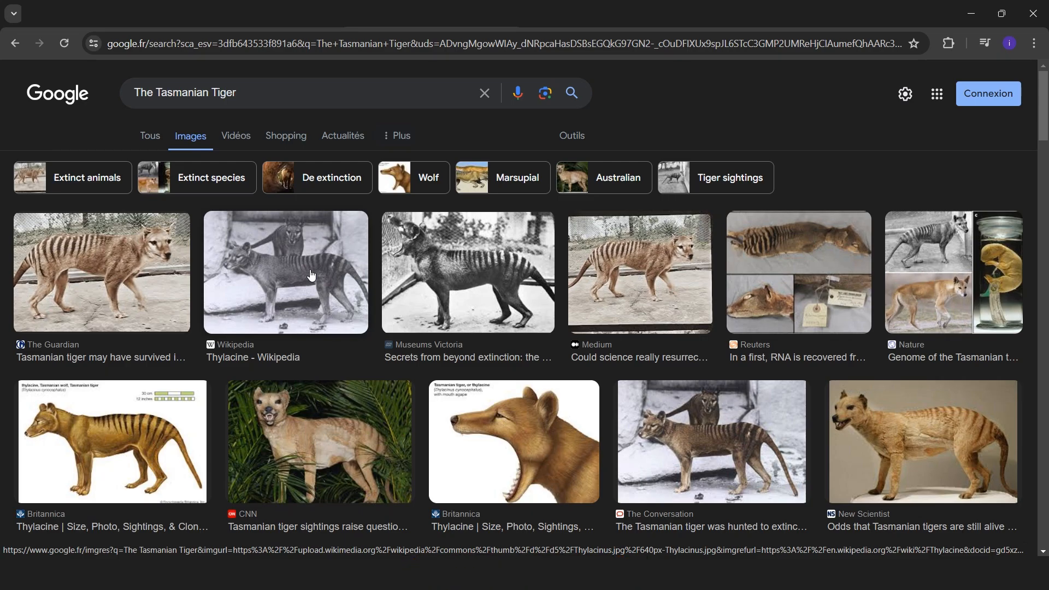
pyautogui.moveTo(1039, 139); pyautogui.dragTo(1044, 175)
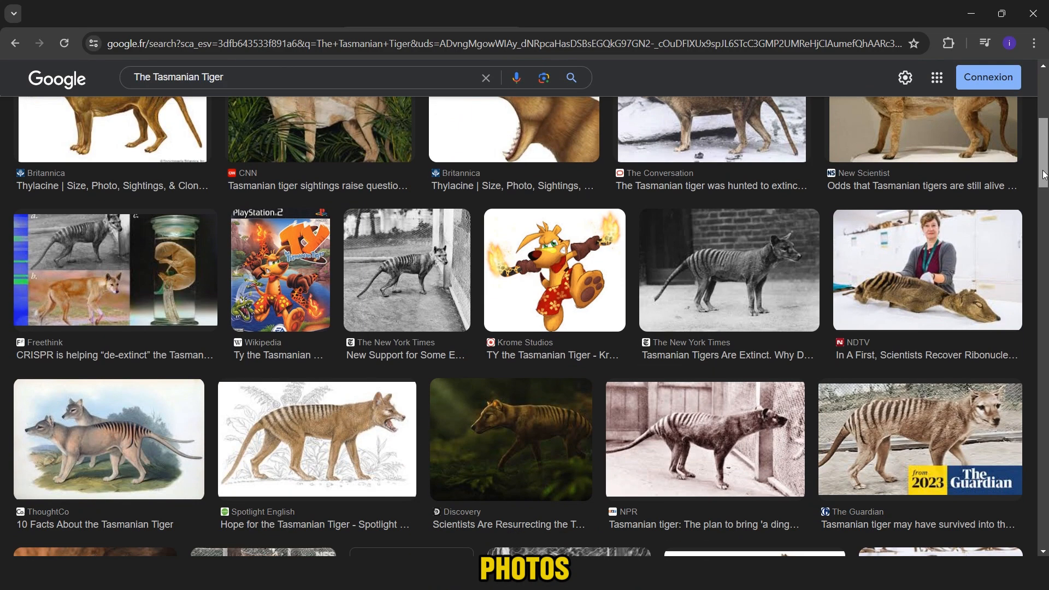
pyautogui.click(407, 270)
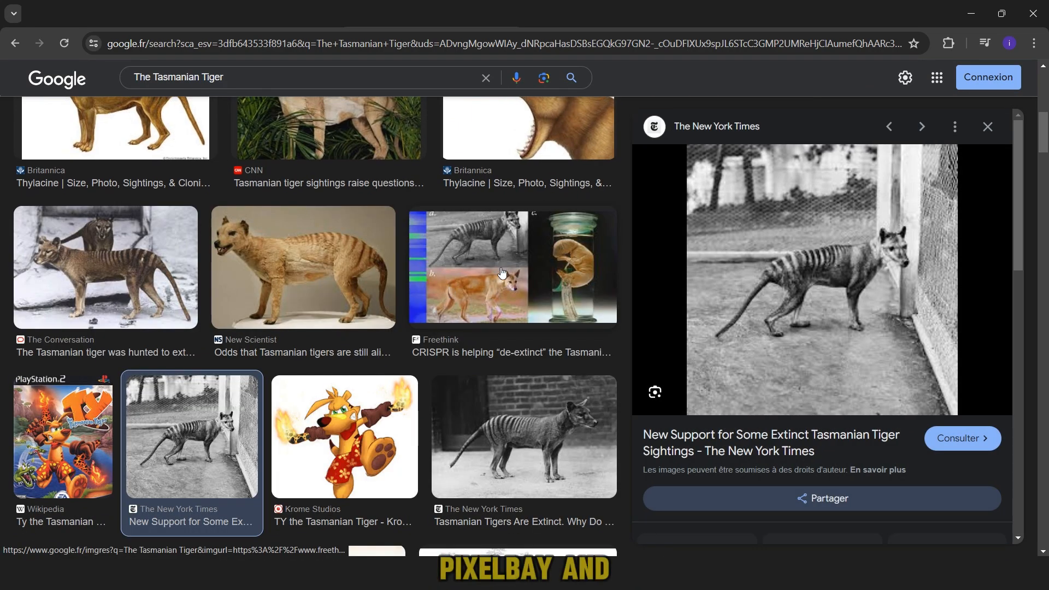
pyautogui.scroll(-5, 1020, 195)
pyautogui.scroll(5, 1021, 277)
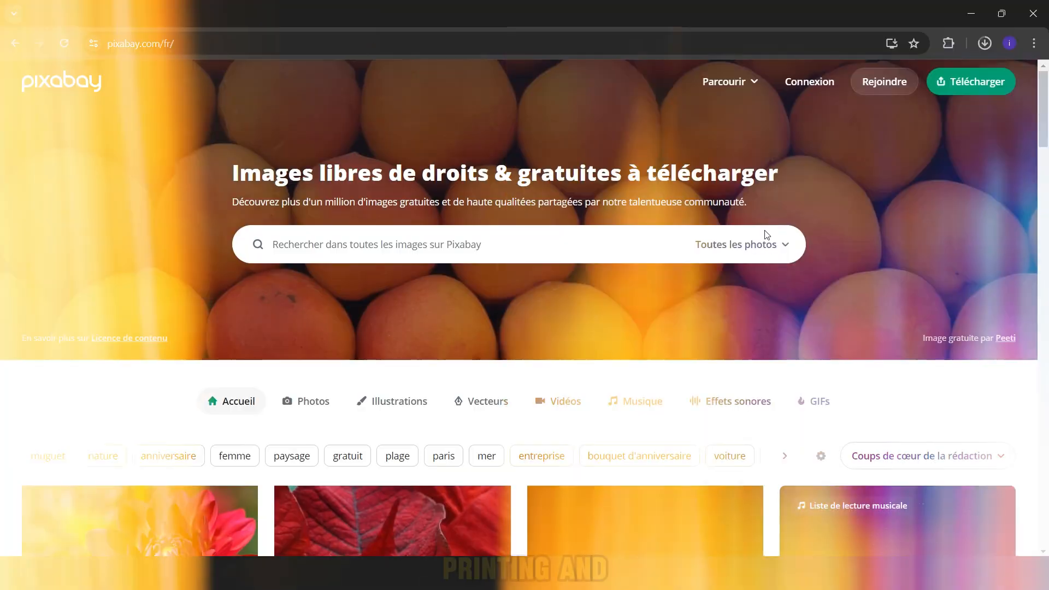
# - Search Pixabay for music matching "news song"
pyautogui.click(766, 241)
pyautogui.click(718, 438)
pyautogui.click(607, 248)
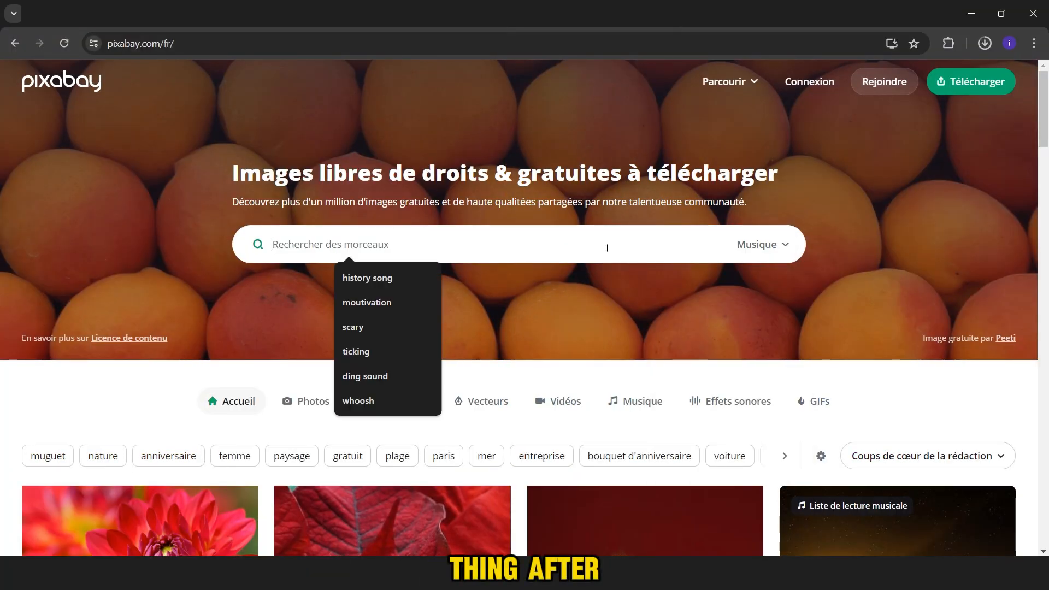
pyautogui.write('news song')
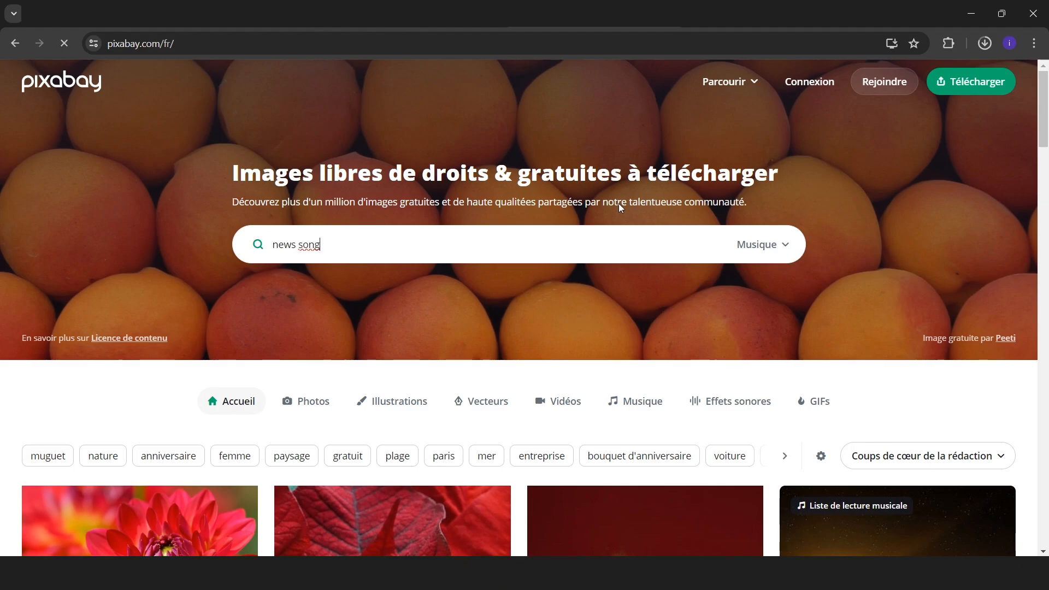
pyautogui.press('Return')
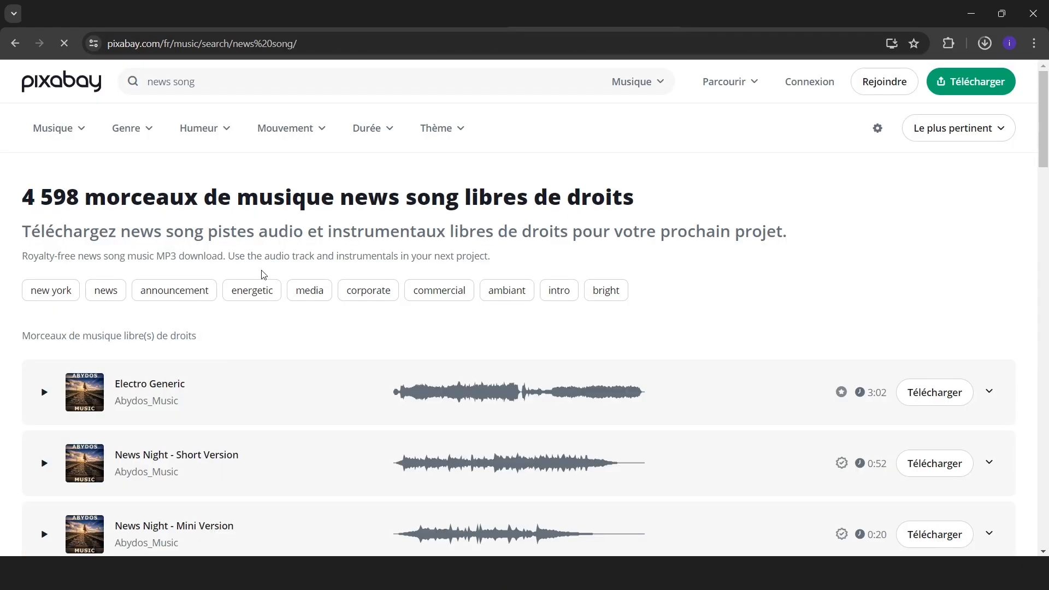
# - Listen to parts of the Electro Generic and News Night - Short Version tracks in the music results
pyautogui.click(419, 395)
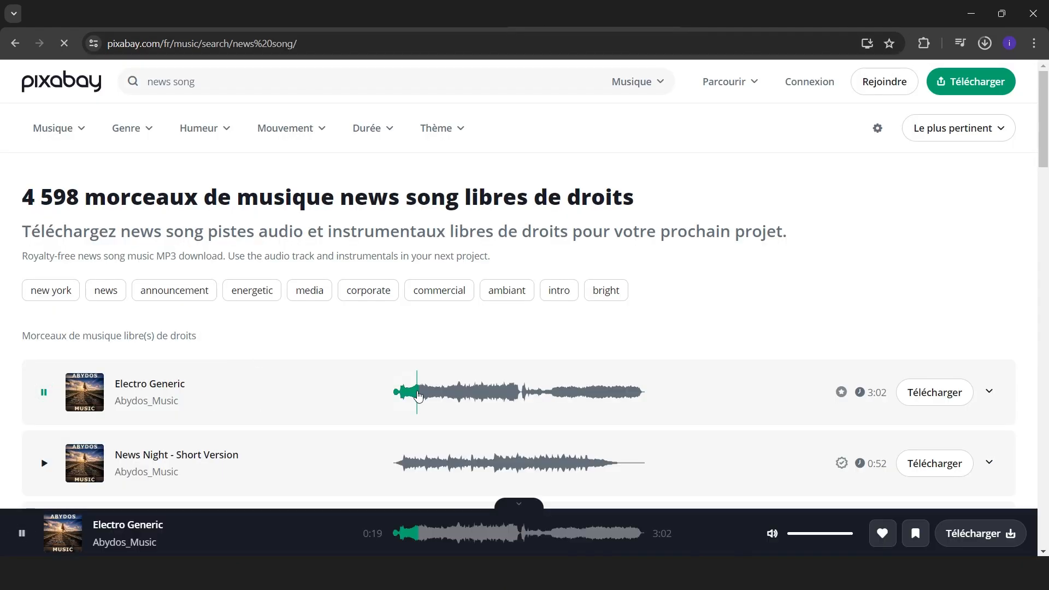
pyautogui.click(417, 463)
pyautogui.scroll(-4, 415, 339)
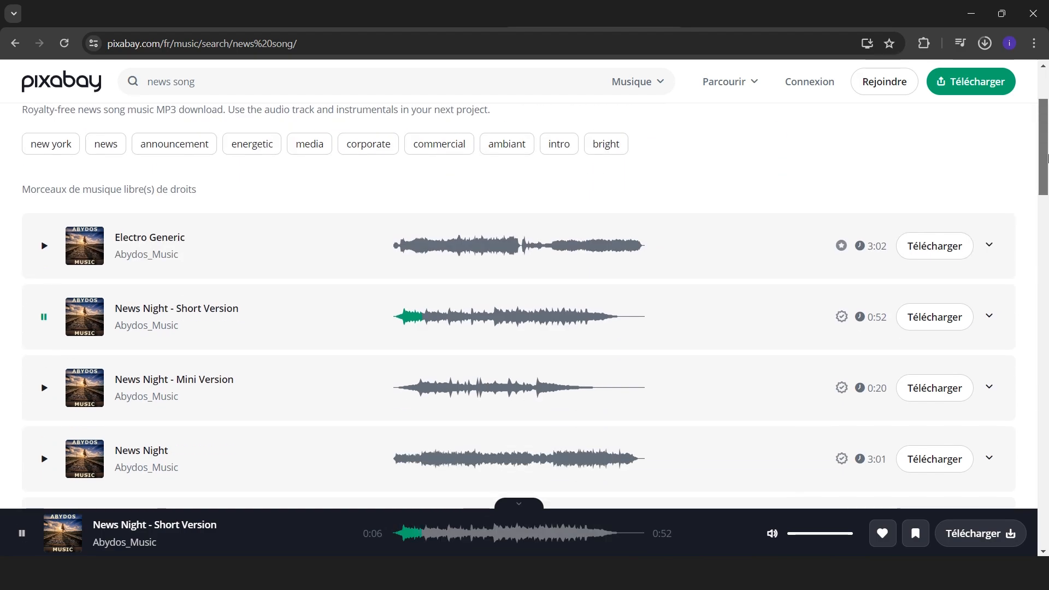
pyautogui.click(415, 328)
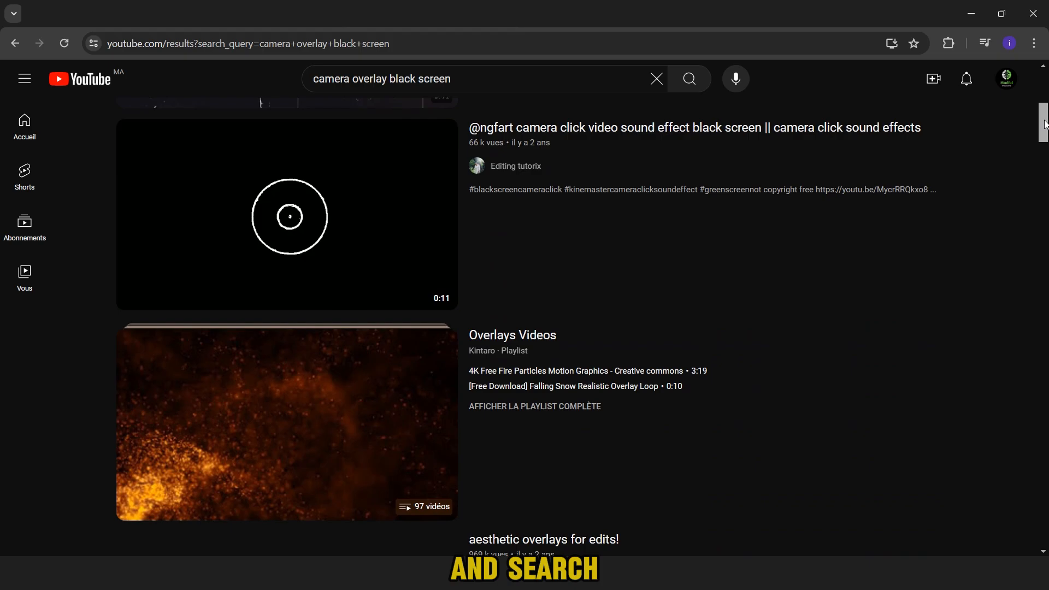
# - Browse the YouTube results for "camera overlay black screen" and preview the aesthetic overlays and slow shutter film overlay videos
pyautogui.moveTo(1044, 125); pyautogui.dragTo(1044, 151)
pyautogui.moveTo(380, 284)
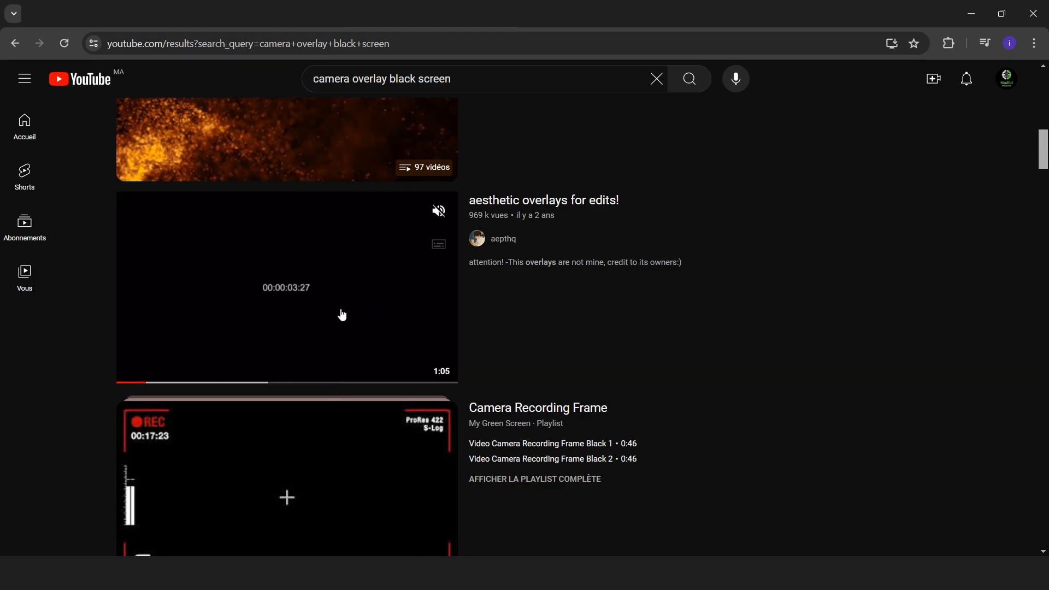
pyautogui.scroll(-10, 683, 248)
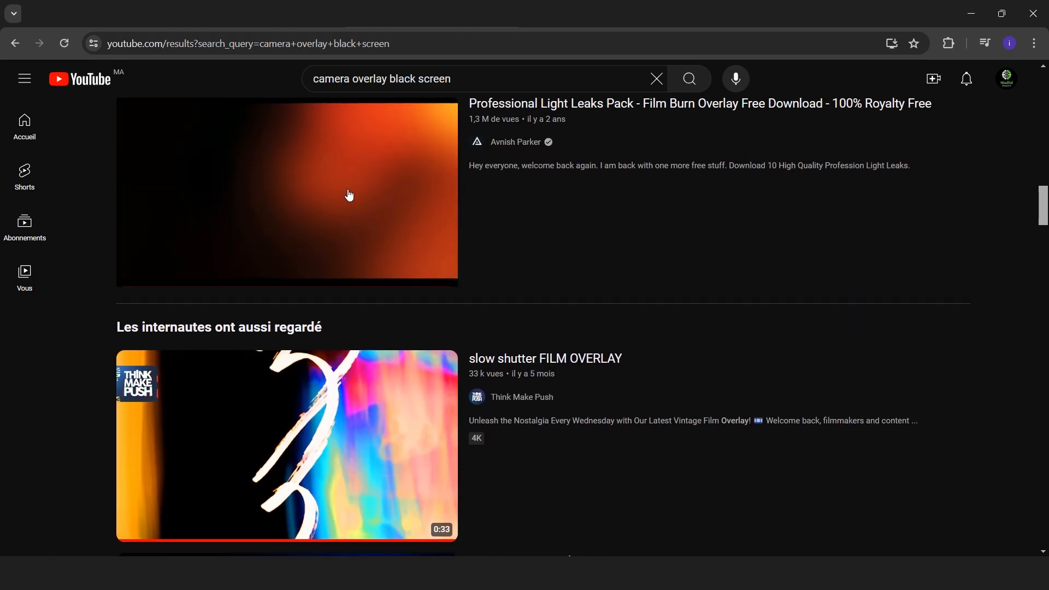
pyautogui.moveTo(380, 441)
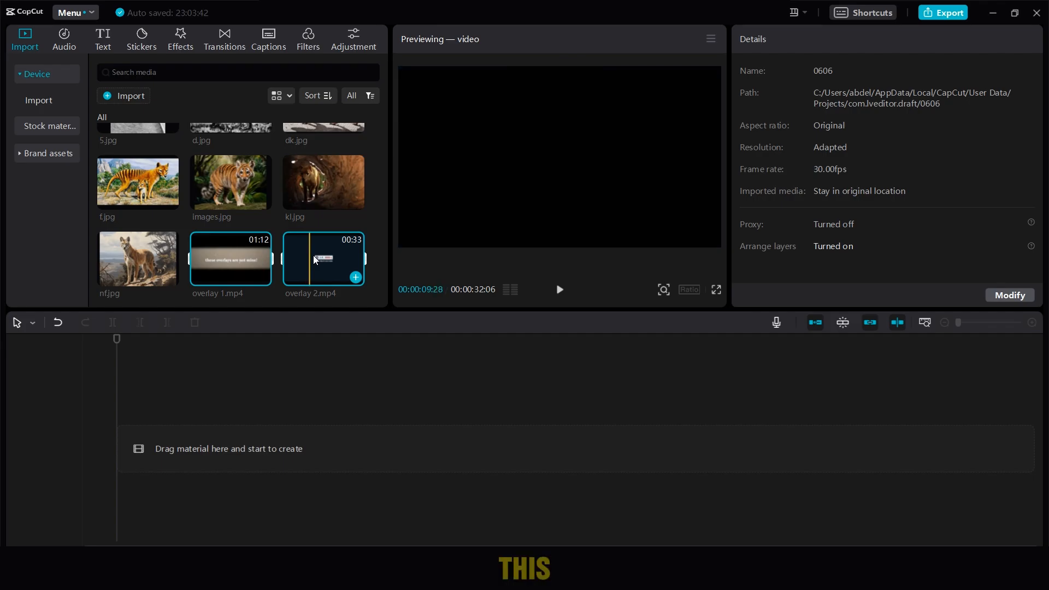
# - In CapCut, place the ElevenLabs turtle video on the timeline and overlay 5.jpg at its start, trimmed to about 1.5 seconds
pyautogui.scroll(2, 206, 257)
pyautogui.moveTo(225, 484); pyautogui.dragTo(133, 445)
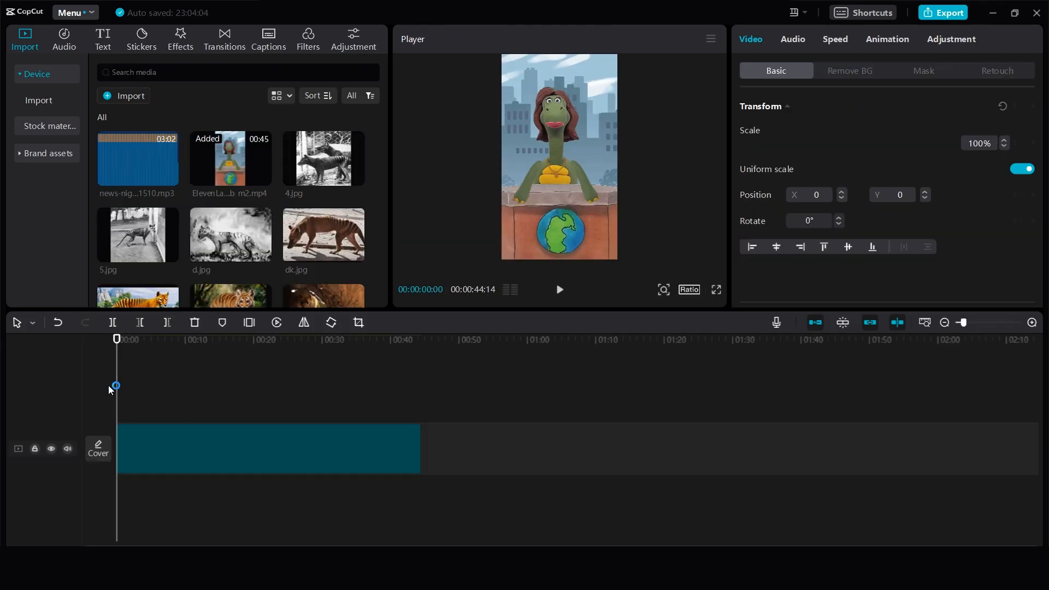
pyautogui.scroll(-2, 306, 180)
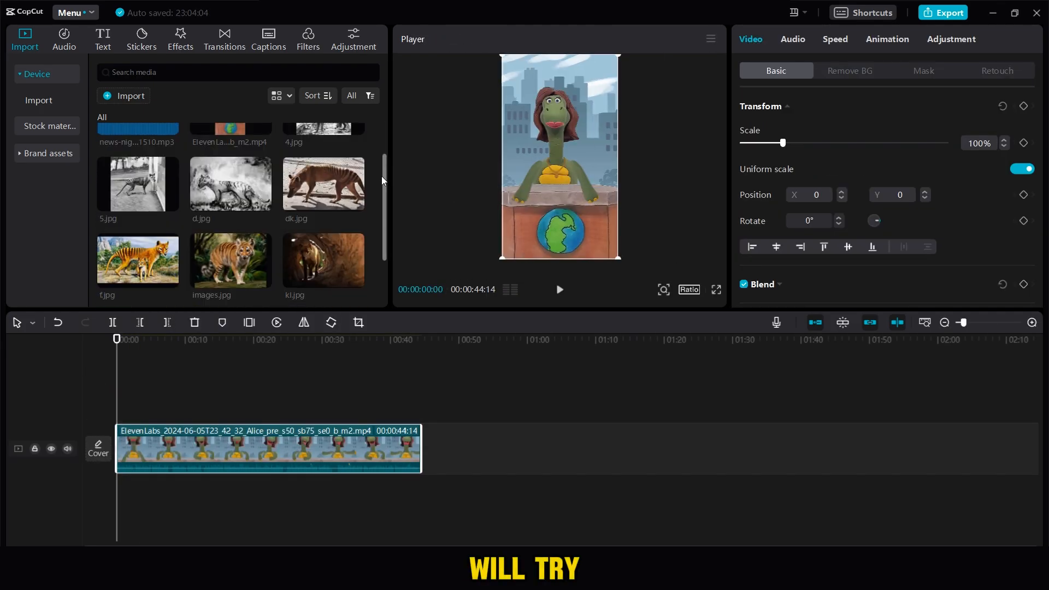
pyautogui.moveTo(379, 221); pyautogui.dragTo(375, 155)
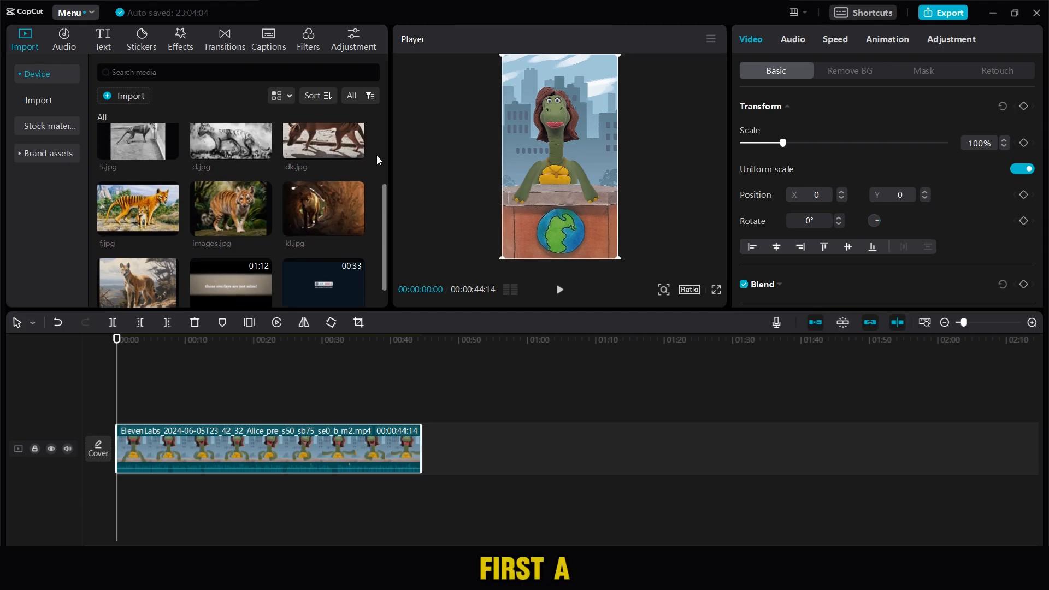
pyautogui.moveTo(141, 232); pyautogui.dragTo(116, 401)
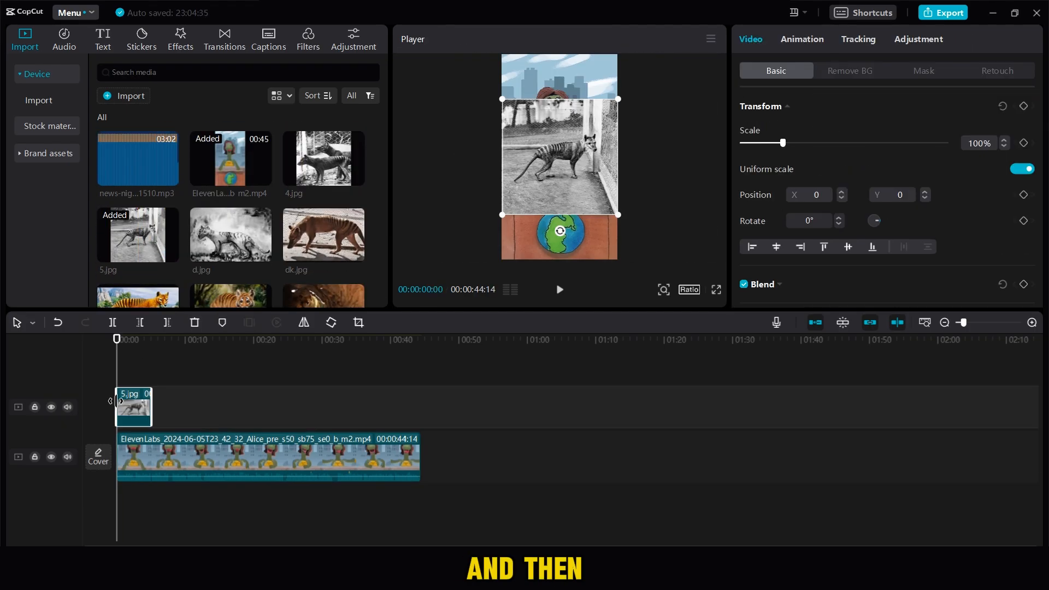
pyautogui.click(130, 371)
pyautogui.press('space')
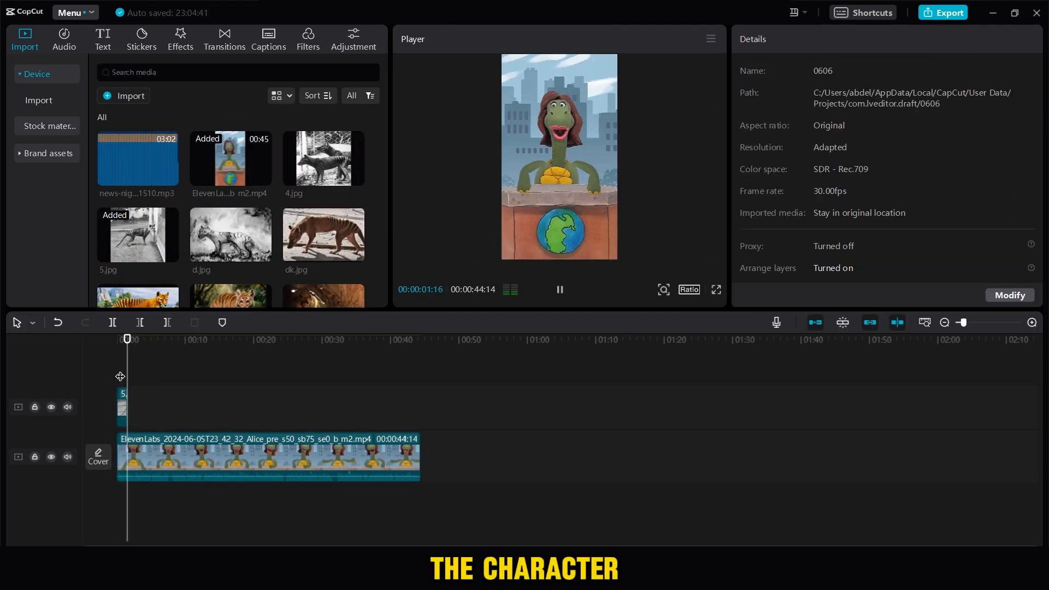
# - Overlay dk.jpg at about 5 seconds with f.jpg directly after it, trimming each image to about 3 seconds
pyautogui.moveTo(316, 229); pyautogui.dragTo(152, 415)
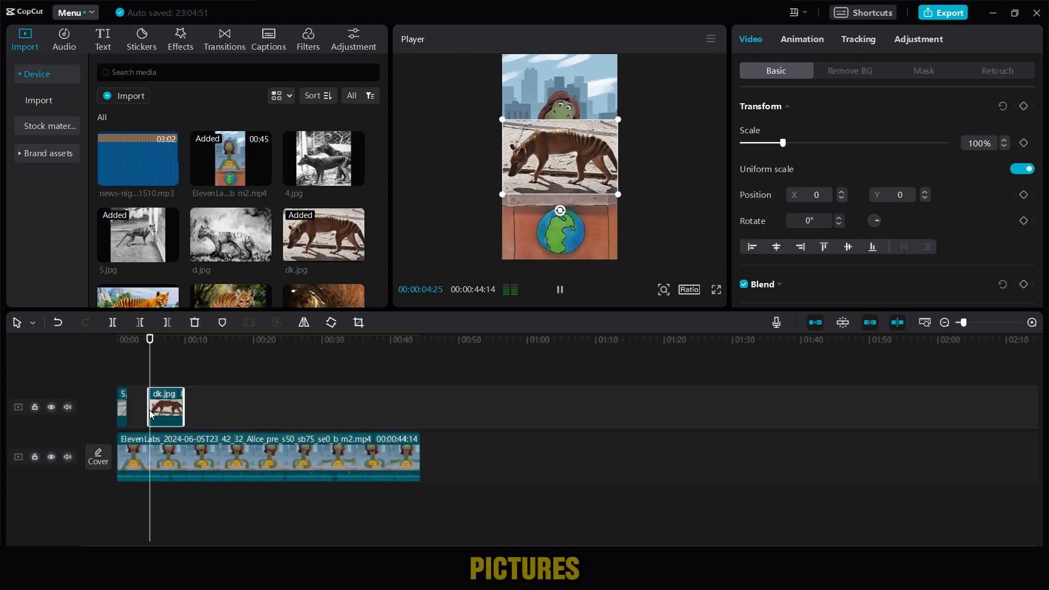
pyautogui.click(167, 323)
pyautogui.moveTo(138, 296); pyautogui.dragTo(176, 407)
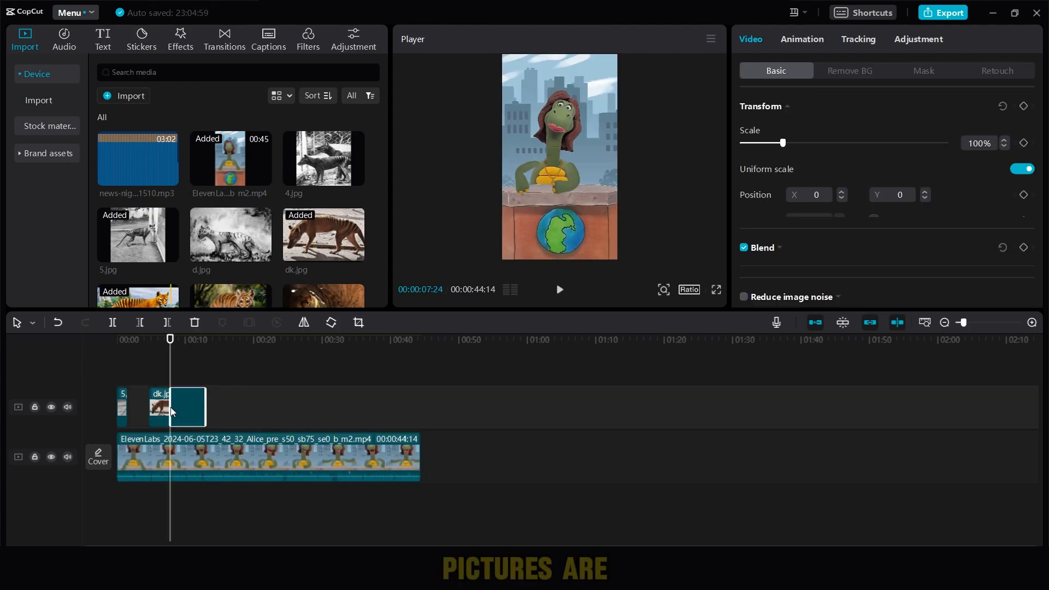
pyautogui.click(163, 385)
pyautogui.press('space')
pyautogui.press('space')
pyautogui.click(183, 407)
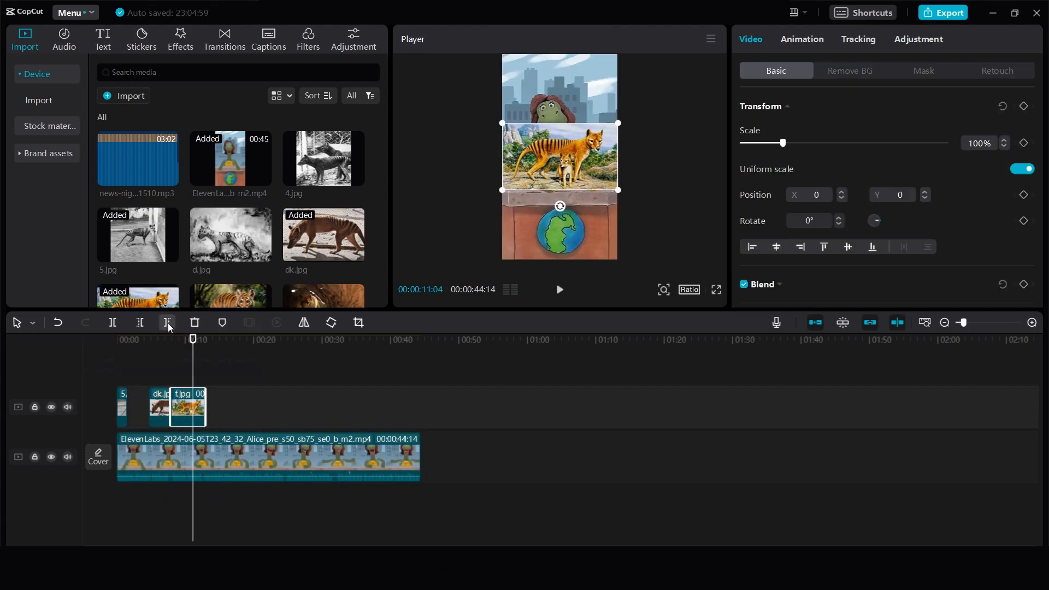
pyautogui.click(167, 322)
# - Overlay d.jpg above the turtle video at about 14 seconds and trim it to about 3 seconds
pyautogui.click(167, 386)
pyautogui.press('space')
pyautogui.moveTo(213, 404); pyautogui.dragTo(213, 407)
pyautogui.press('space')
pyautogui.press('space')
pyautogui.click(167, 322)
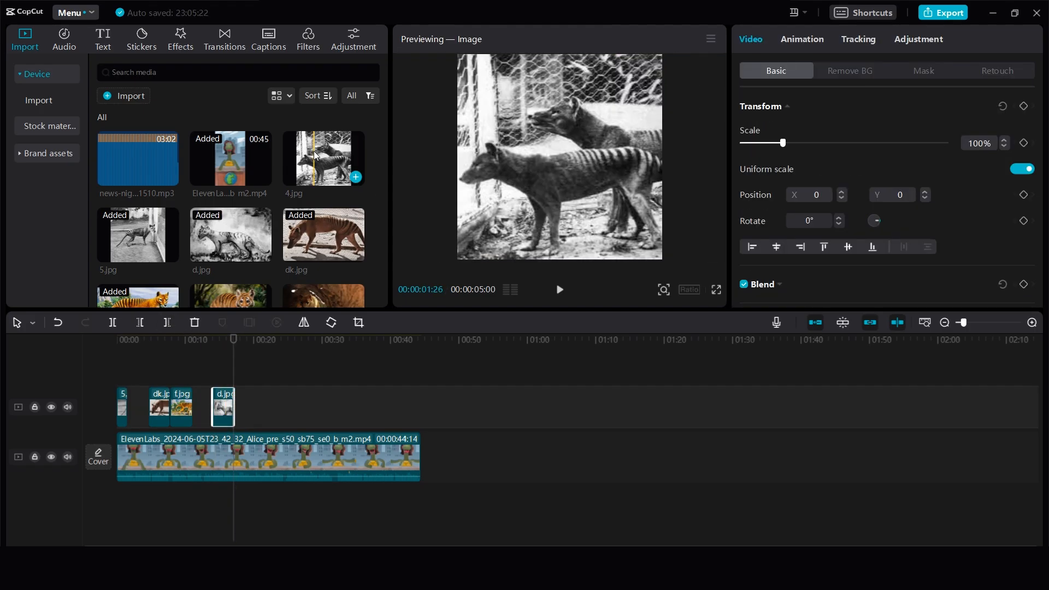
# - Add 4.jpg directly after d.jpg on the overlay track and trim it to about 3 seconds
pyautogui.moveTo(344, 171); pyautogui.dragTo(253, 407)
pyautogui.click(268, 384)
pyautogui.press('space')
pyautogui.press('space')
# - Overlay images.jpg at about 24 seconds and kl.jpg directly after it, each lasting about 3 seconds
pyautogui.scroll(-1, 238, 218)
pyautogui.press('space')
pyautogui.press('space')
pyautogui.moveTo(230, 272); pyautogui.dragTo(299, 407)
pyautogui.moveTo(324, 271); pyautogui.dragTo(320, 407)
pyautogui.press('space')
pyautogui.press('space')
# - Overlay nf.jpg at about 34 seconds and shorten it to about 2.5 seconds
pyautogui.click(346, 399)
pyautogui.scroll(-2, 238, 218)
pyautogui.moveTo(137, 260); pyautogui.dragTo(350, 409)
pyautogui.press('space')
pyautogui.press('space')
pyautogui.moveTo(382, 407); pyautogui.dragTo(366, 407)
# - Add a second copy of 4.jpg directly after nf.jpg and play back that section
pyautogui.scroll(3, 263, 253)
pyautogui.click(389, 376)
pyautogui.moveTo(324, 159); pyautogui.dragTo(387, 407)
pyautogui.click(356, 379)
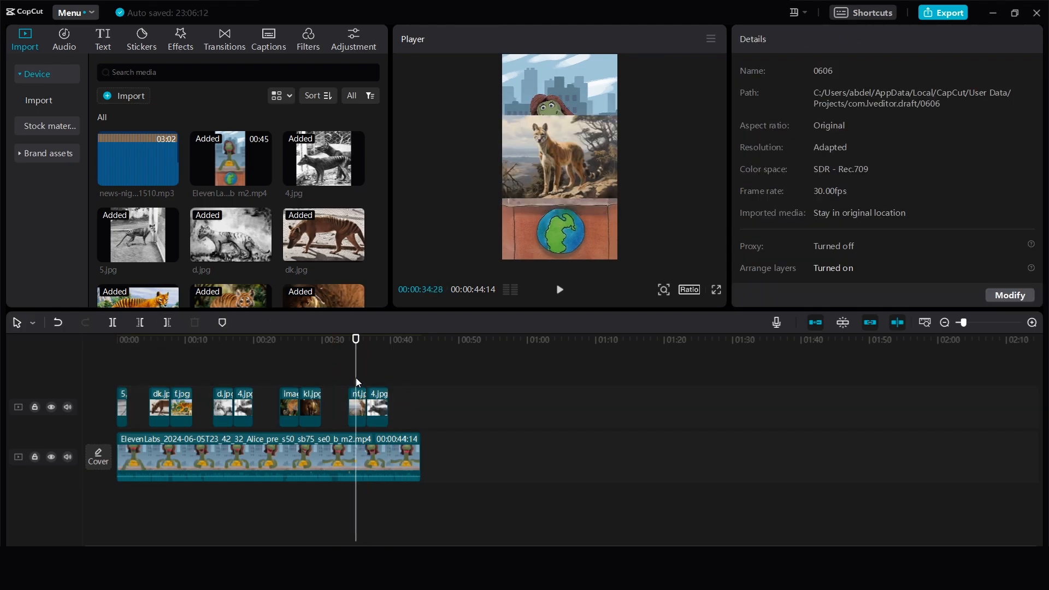
pyautogui.press('space')
# - Enlarge 5.jpg to 184% so it fills the frame and shift it horizontally to X -484
pyautogui.click(121, 383)
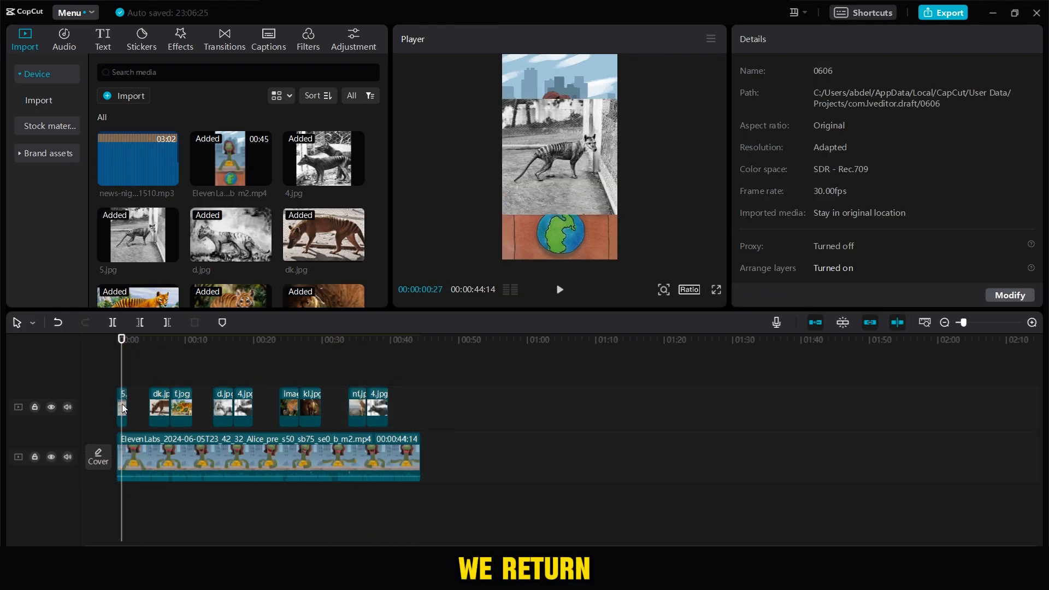
pyautogui.click(123, 409)
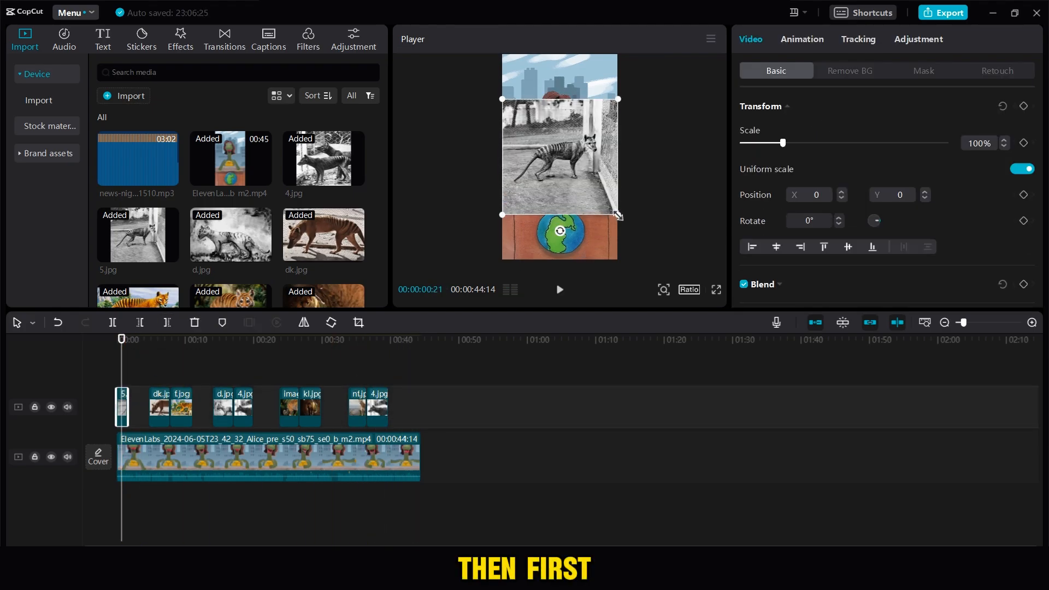
pyautogui.moveTo(617, 215); pyautogui.dragTo(663, 258)
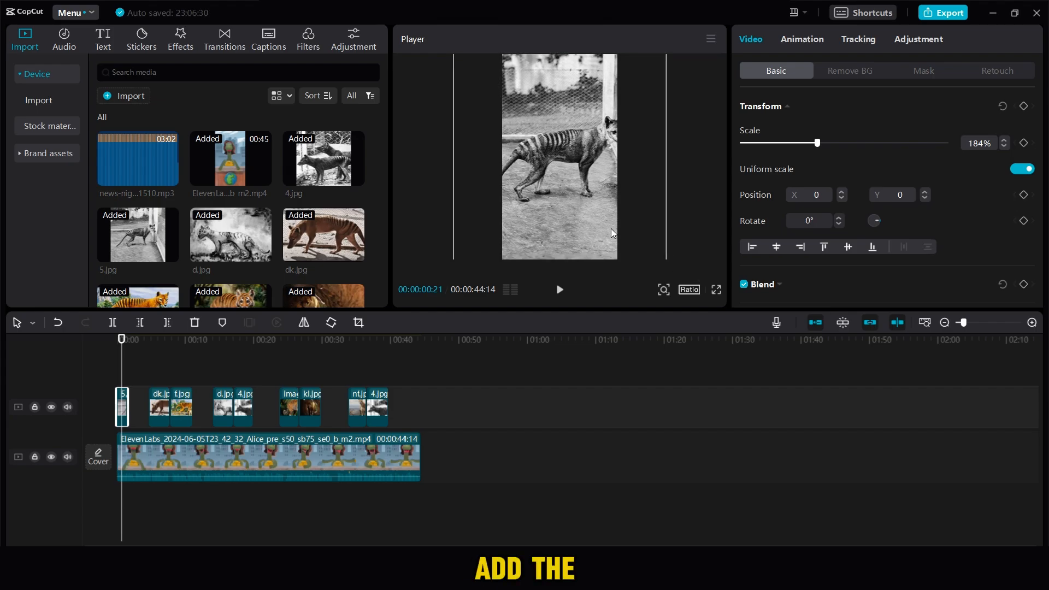
pyautogui.moveTo(610, 228); pyautogui.dragTo(585, 228)
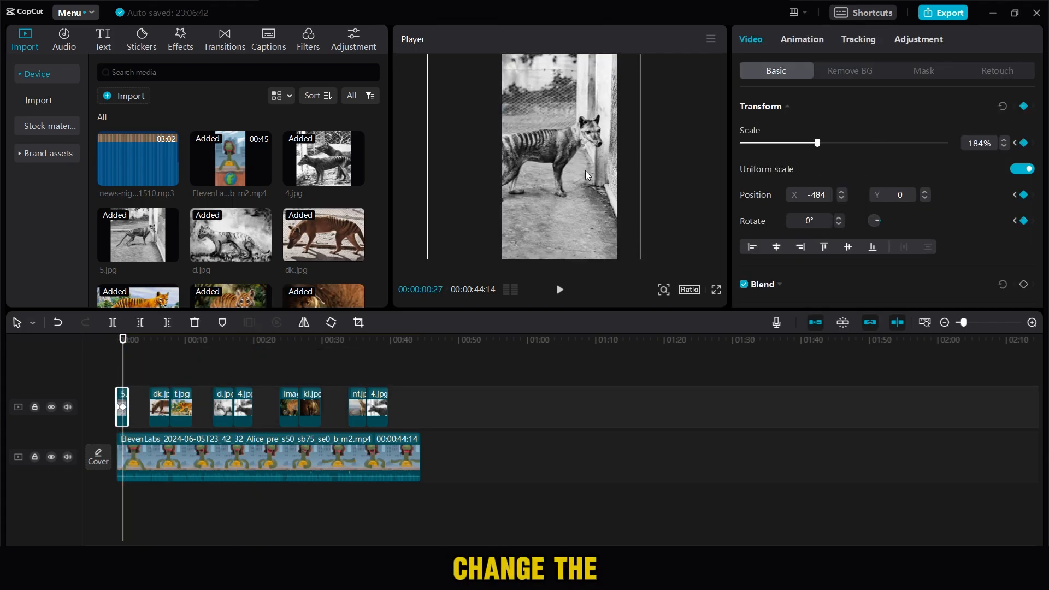
# - Move 5.jpg to X -191 at its 00:00:00:27 keyframe and play the animated image from the start
pyautogui.moveTo(585, 170)
pyautogui.mouseDown()
pyautogui.moveTo(611, 170)
pyautogui.moveTo(601, 172)
pyautogui.mouseUp()
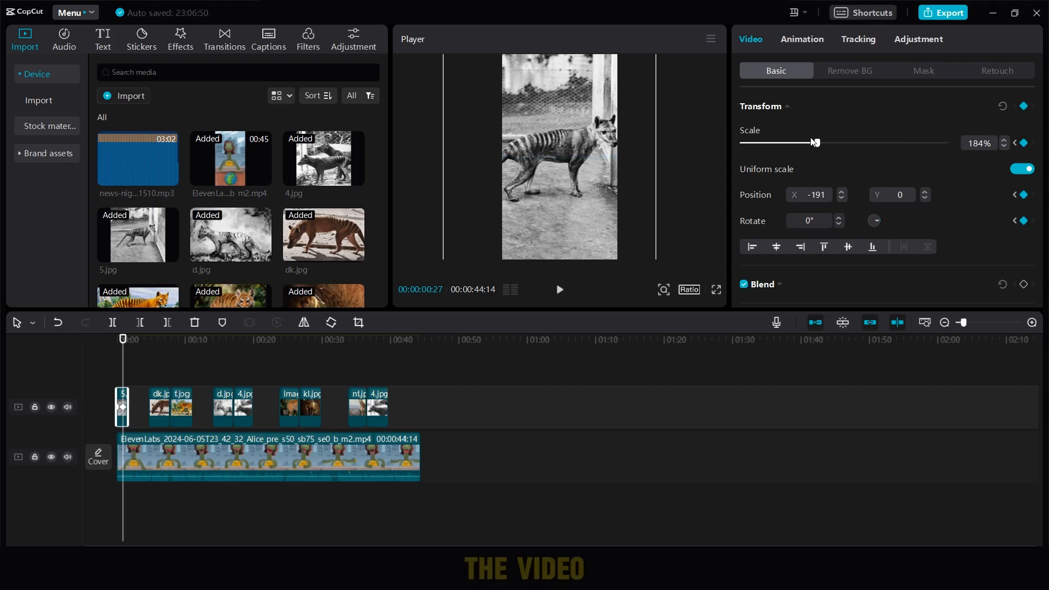
pyautogui.moveTo(811, 141); pyautogui.dragTo(817, 141)
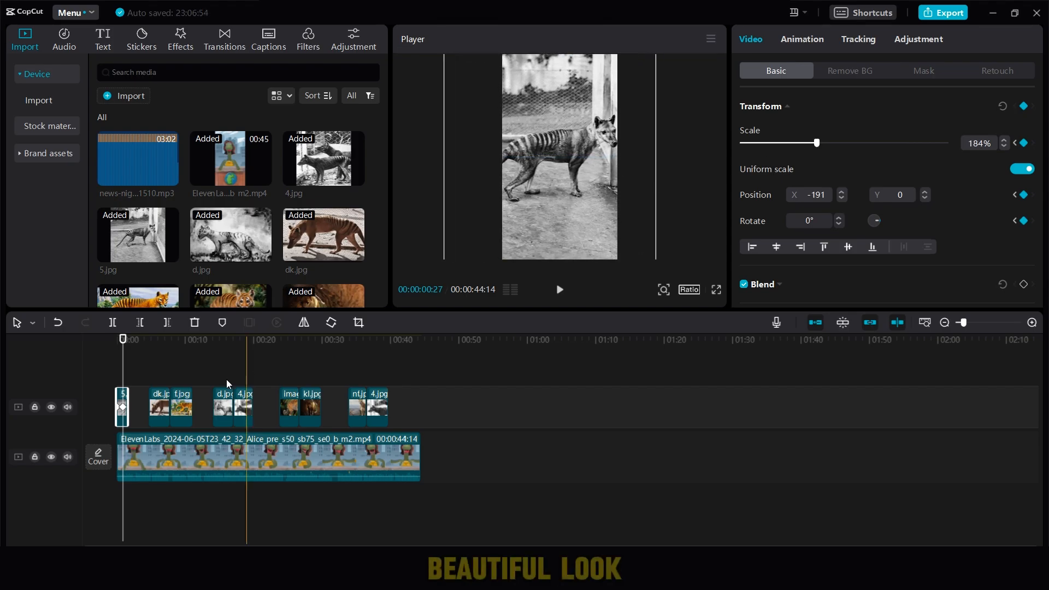
pyautogui.click(117, 386)
pyautogui.press('space')
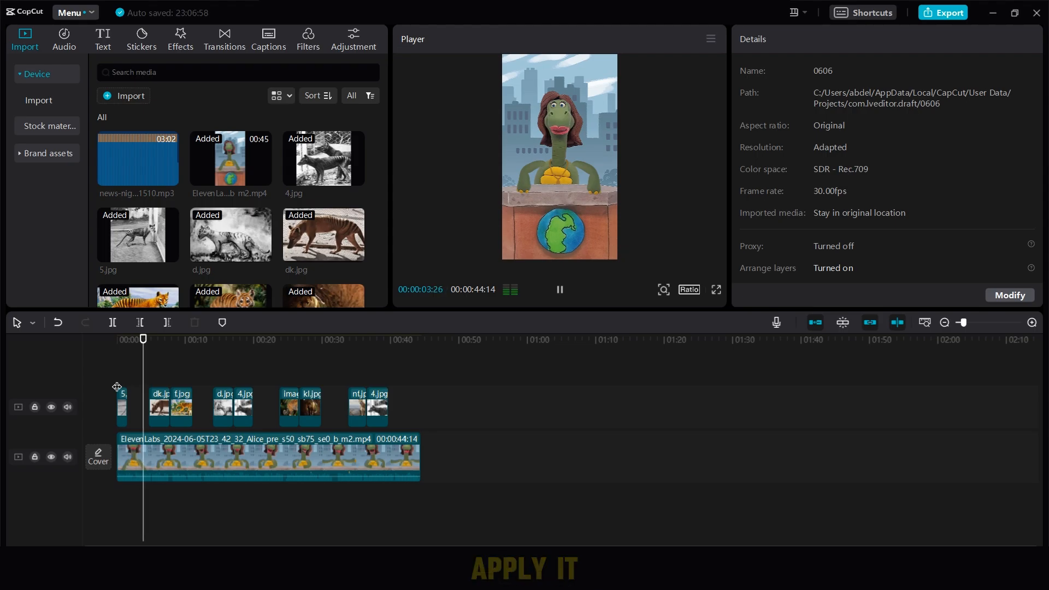
pyautogui.press('space')
# - Enlarge dk.jpg to 274% with a keyframed horizontal position of X 1643 and play the clip
pyautogui.click(158, 407)
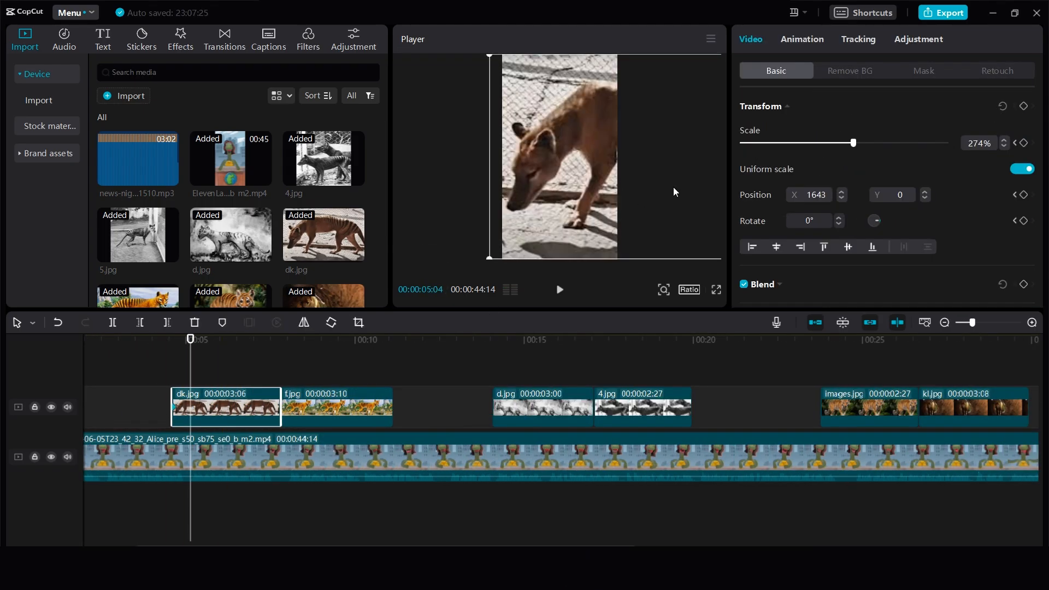
pyautogui.click(255, 339)
pyautogui.click(186, 367)
pyautogui.press('space')
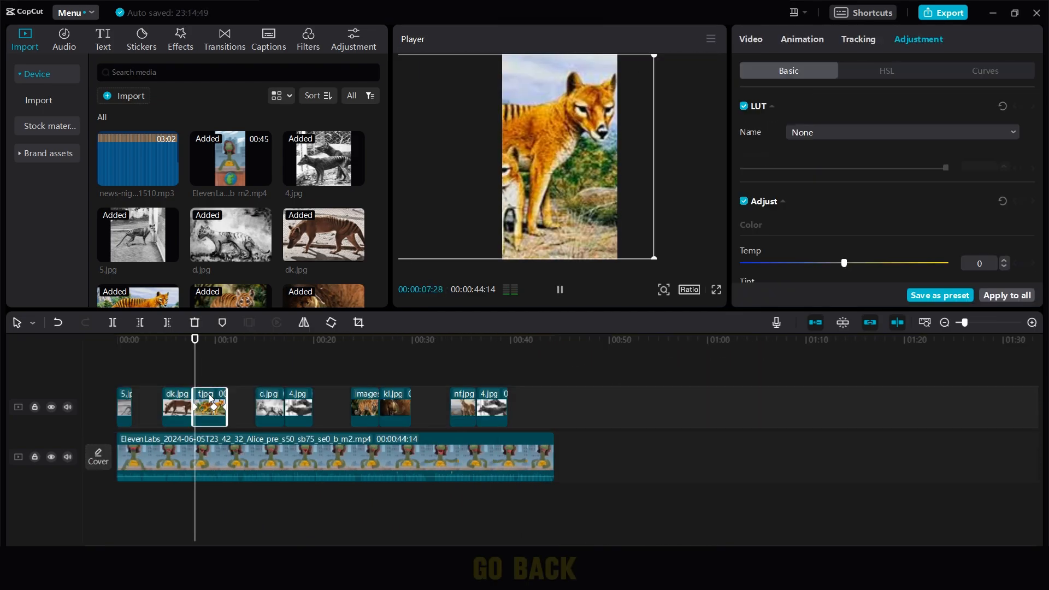
# - Turn f.jpg black and white with saturation -50 and desaturate images.jpg in the same way
pyautogui.press('space')
pyautogui.scroll(-3, 902, 151)
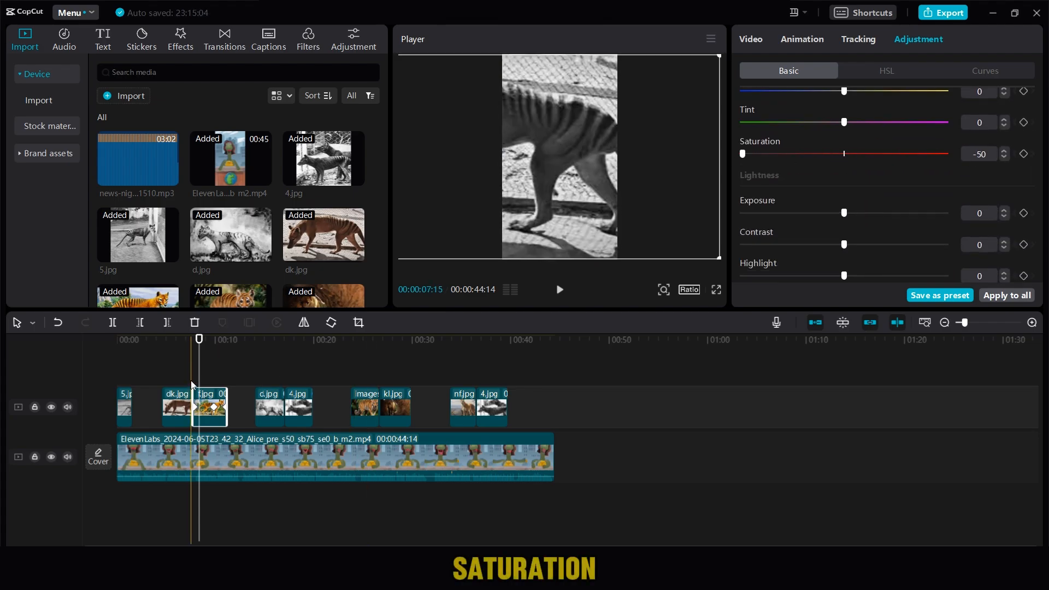
pyautogui.click(192, 383)
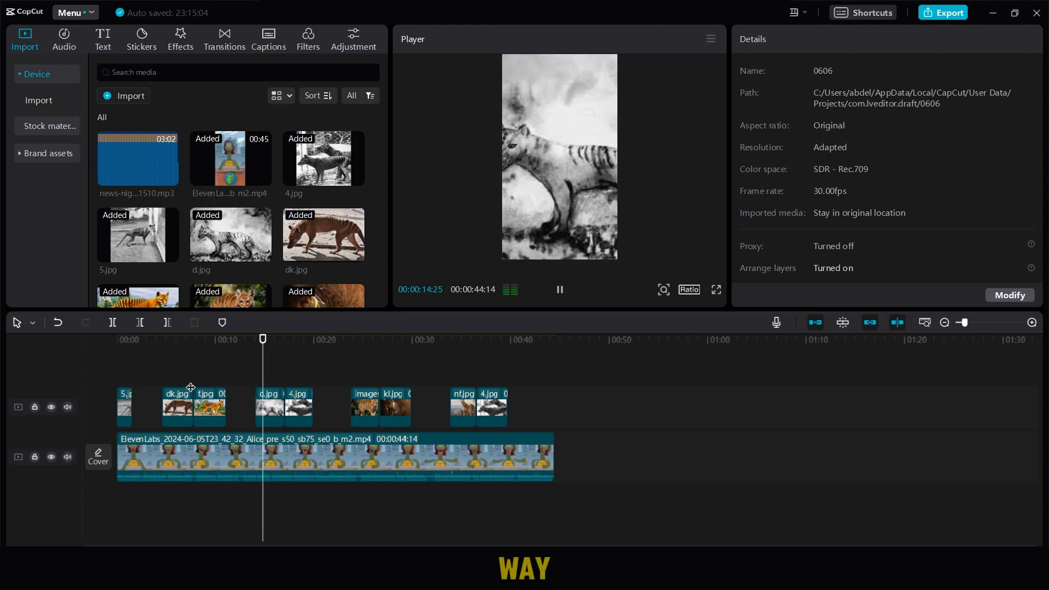
pyautogui.click(359, 393)
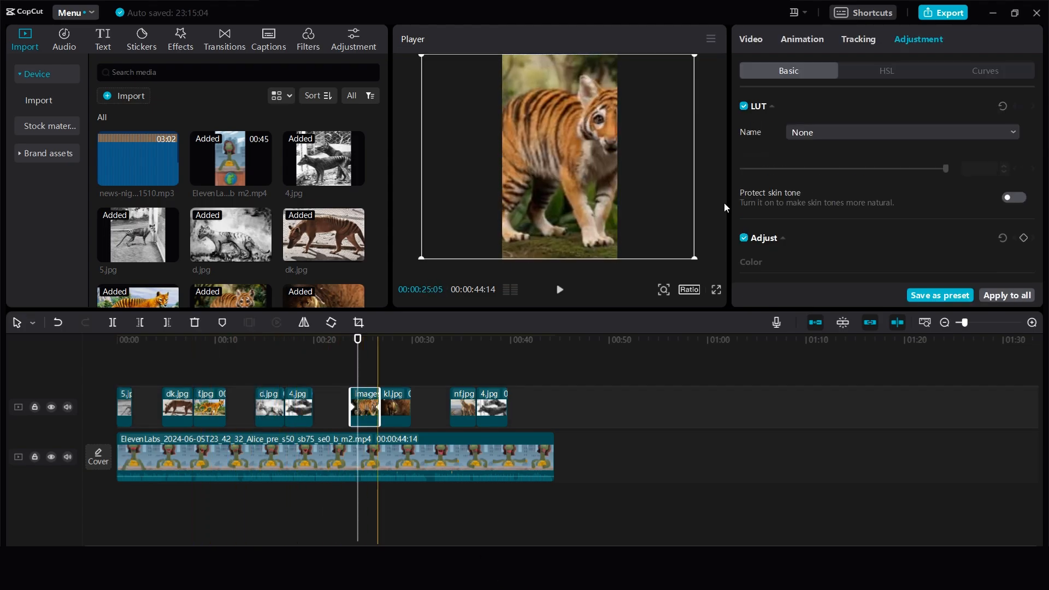
pyautogui.scroll(-3, 861, 200)
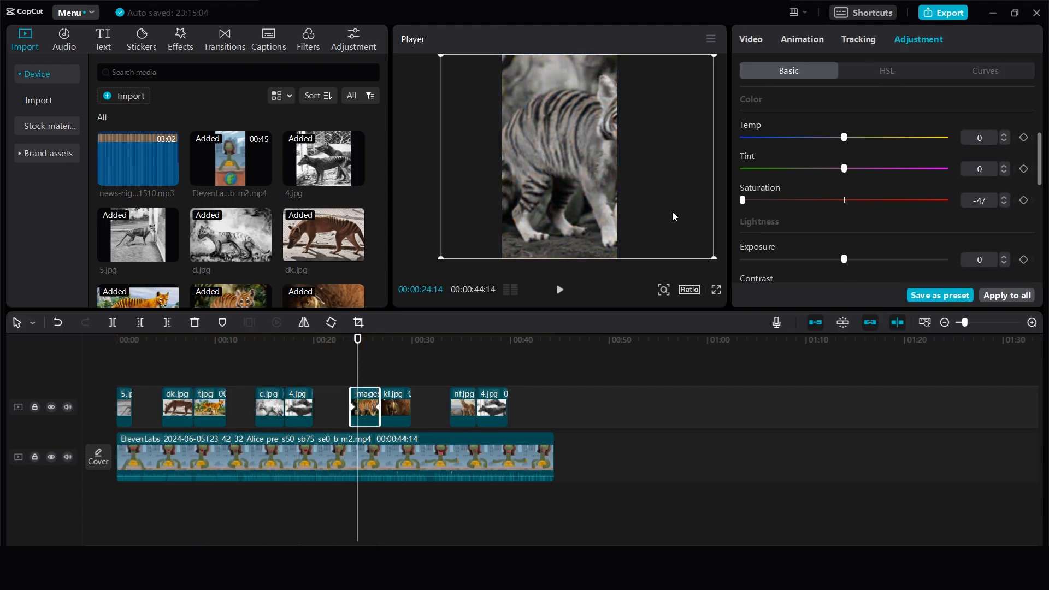
# - Turn kl.jpg, nf.jpg and the last 4.jpg clip black and white by lowering their saturation
pyautogui.click(395, 404)
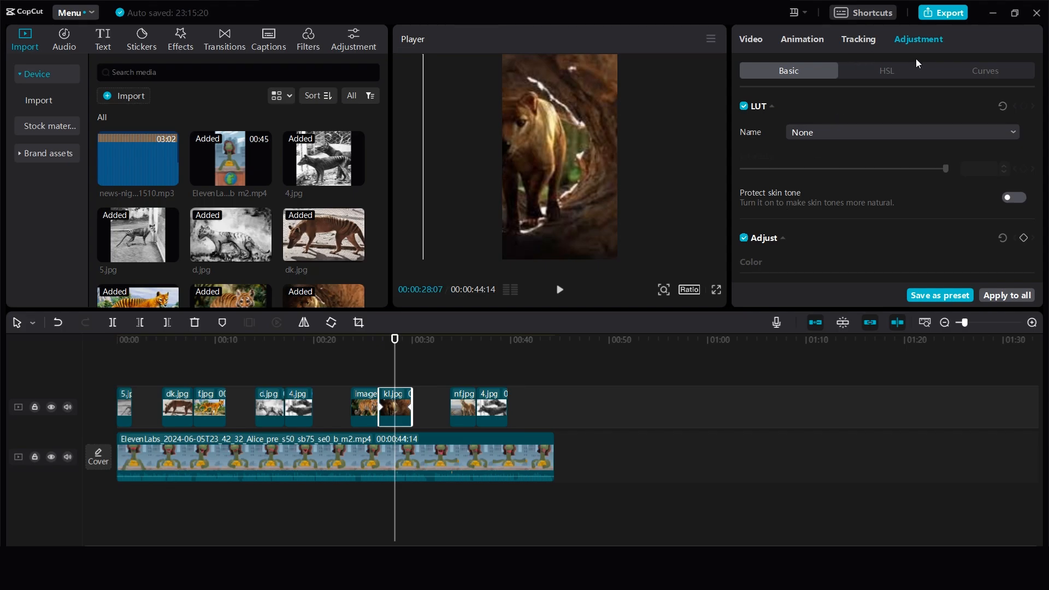
pyautogui.scroll(-2, 865, 251)
pyautogui.scroll(-1, 853, 207)
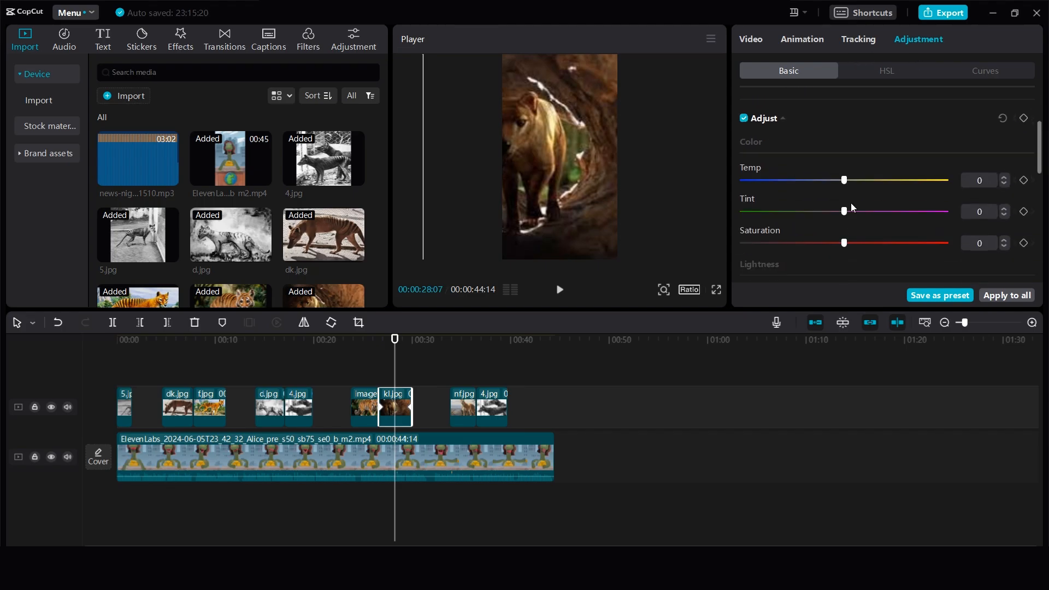
pyautogui.click(463, 407)
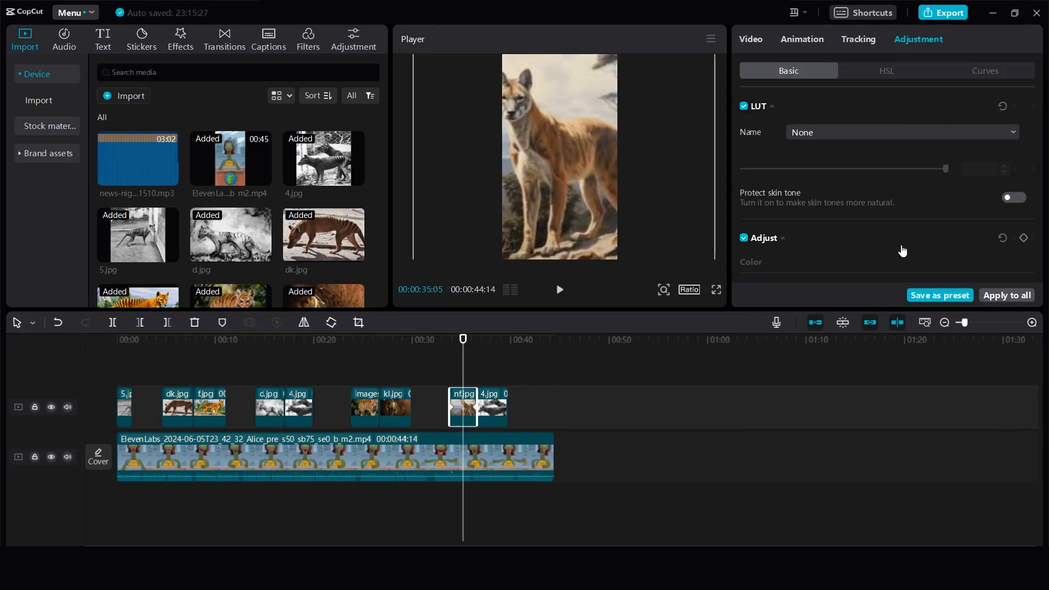
pyautogui.moveTo(1041, 113); pyautogui.dragTo(1041, 175)
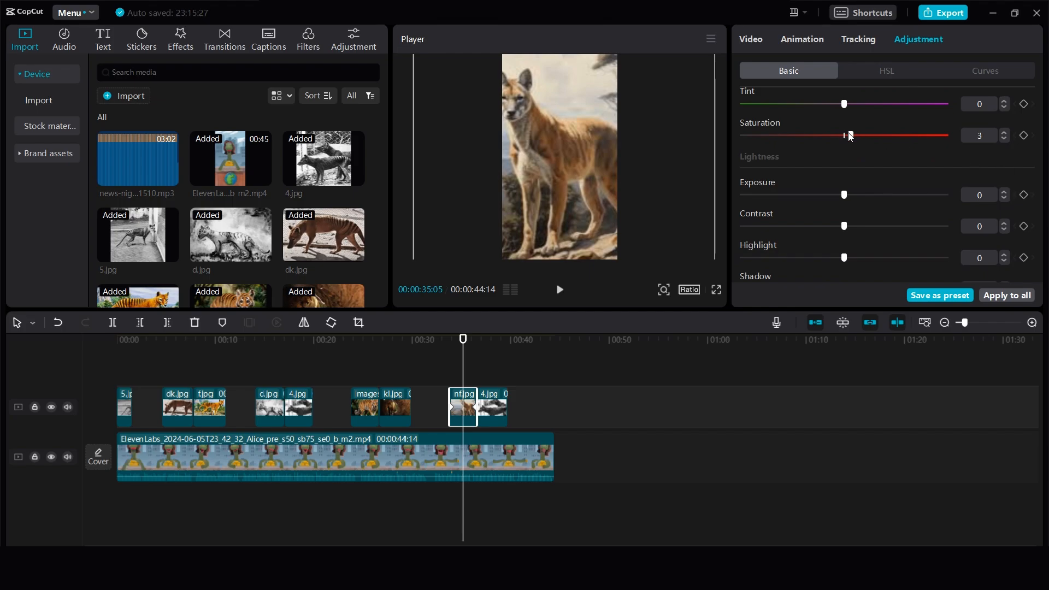
pyautogui.click(477, 376)
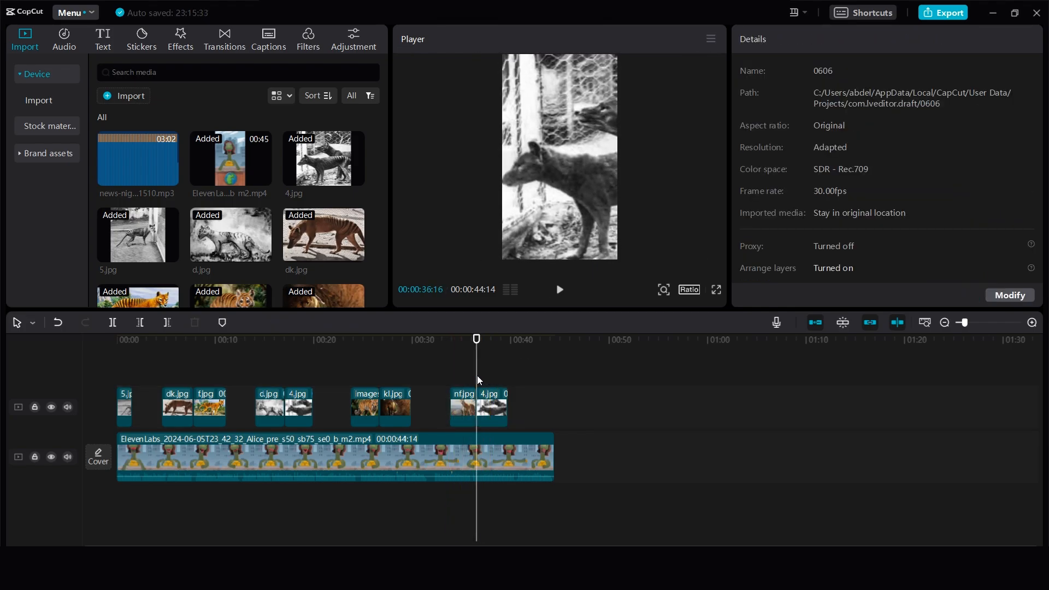
pyautogui.click(493, 409)
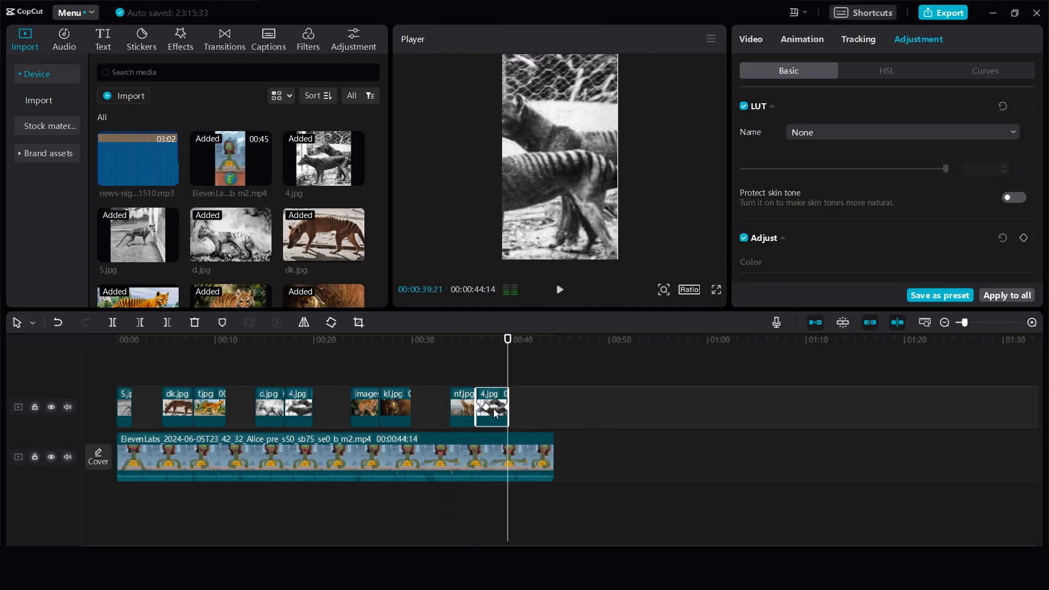
pyautogui.scroll(-5, 878, 151)
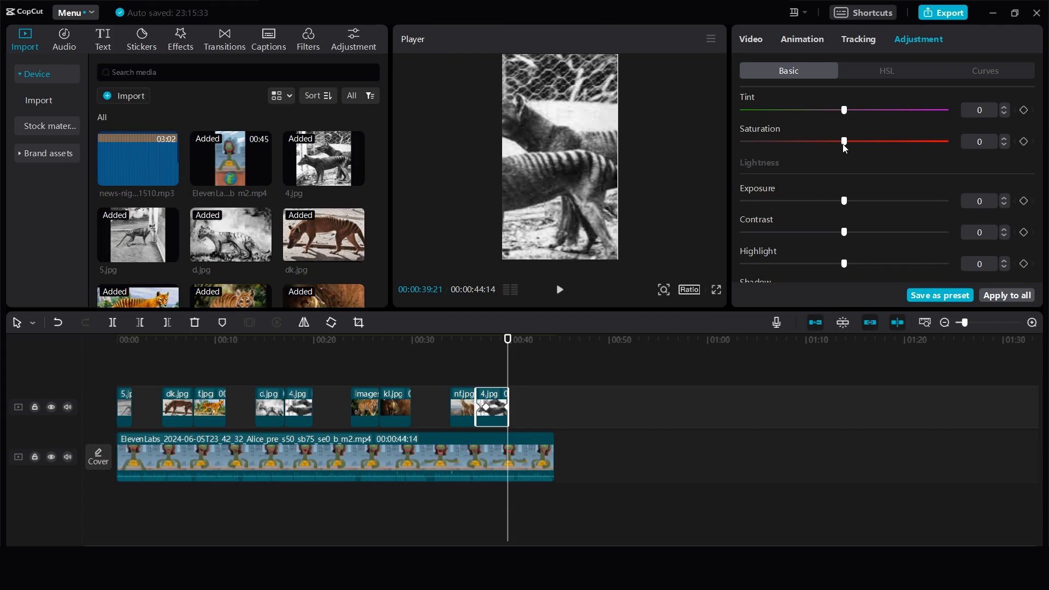
pyautogui.click(445, 377)
pyautogui.click(235, 381)
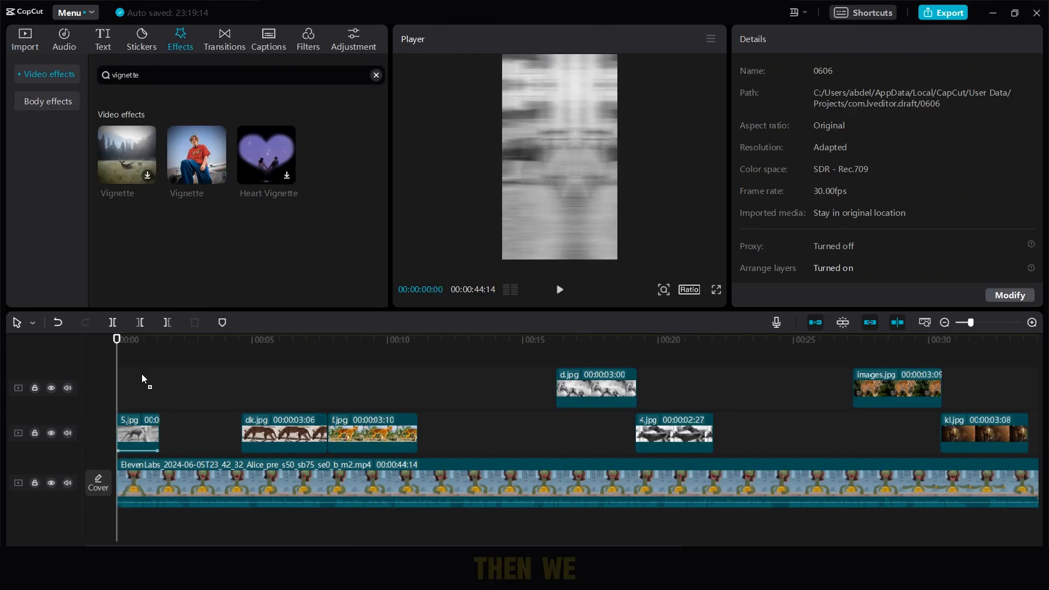
# - Apply the Vignette video effect to 5.jpg, dk.jpg, f.jpg, d.jpg and the first 4.jpg clip
pyautogui.moveTo(142, 374); pyautogui.dragTo(131, 426)
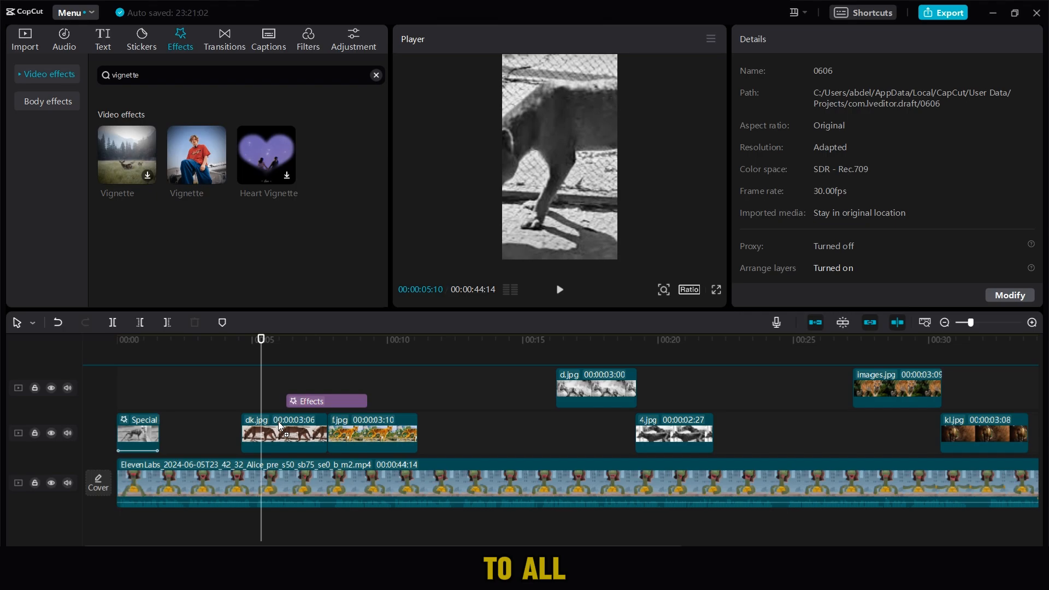
pyautogui.moveTo(295, 397); pyautogui.dragTo(313, 389)
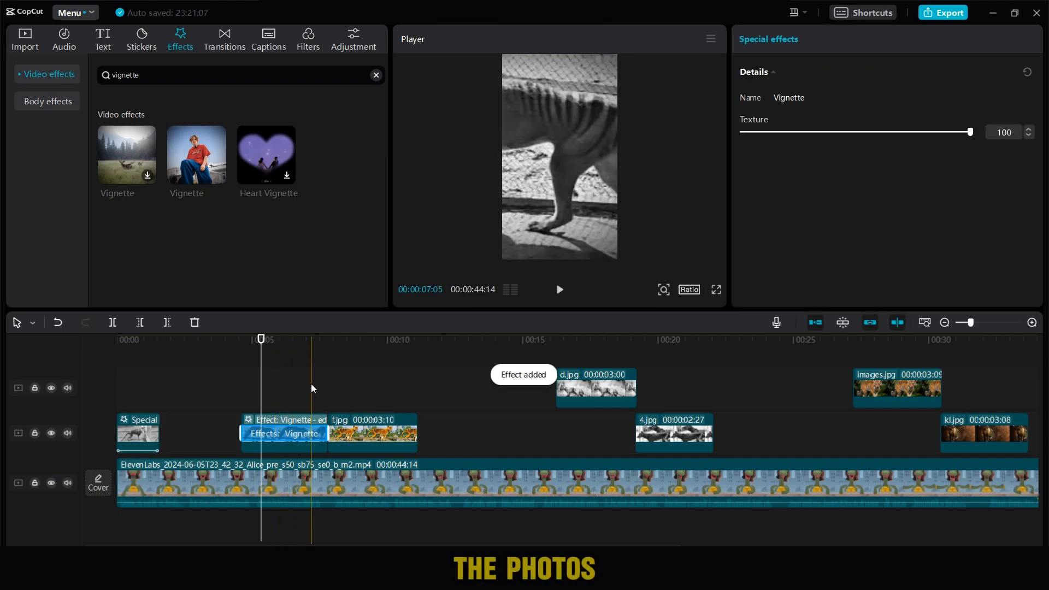
pyautogui.moveTo(196, 155); pyautogui.dragTo(373, 434)
pyautogui.moveTo(196, 155); pyautogui.dragTo(596, 388)
pyautogui.moveTo(196, 155); pyautogui.dragTo(674, 433)
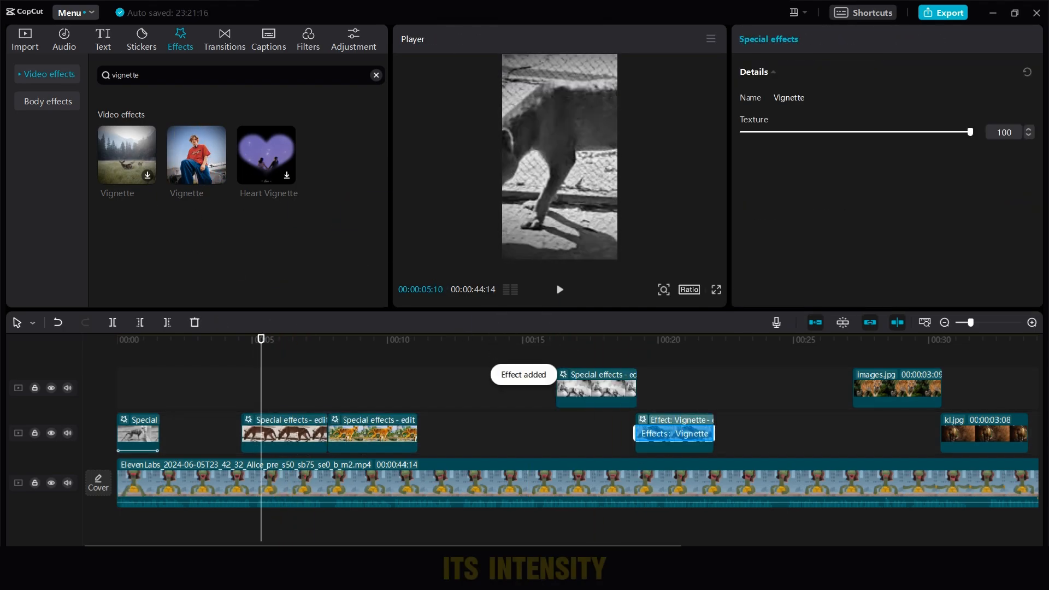
# - Apply the Vignette effect to images.jpg, kl.jpg, nf.jpg and the turtle narration video
pyautogui.hscroll(5, 560, 437)
pyautogui.moveTo(185, 164); pyautogui.dragTo(861, 485)
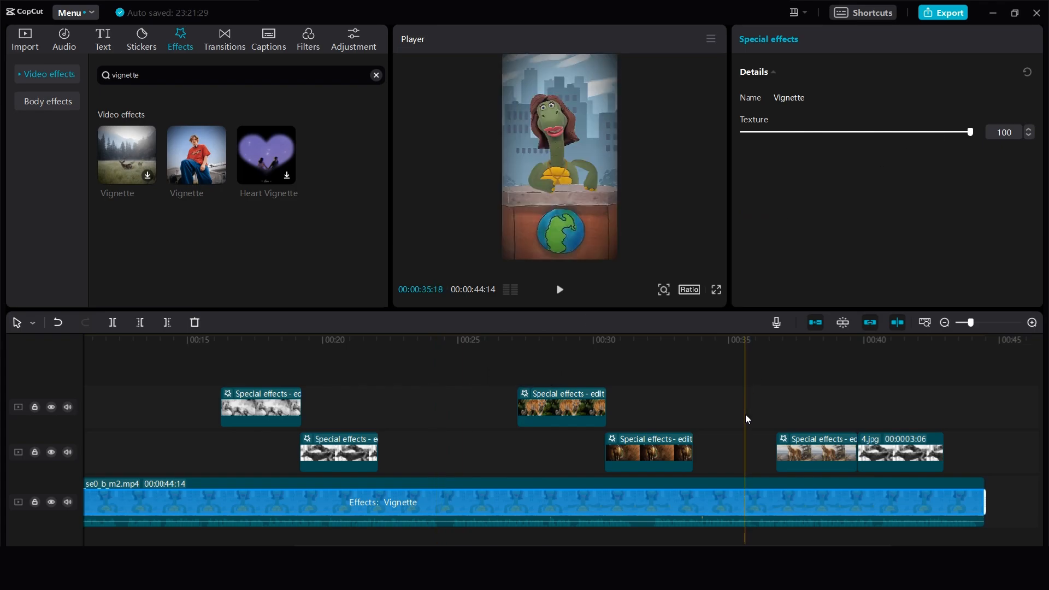
pyautogui.click(744, 501)
pyautogui.hscroll(-5, 744, 501)
pyautogui.click(176, 483)
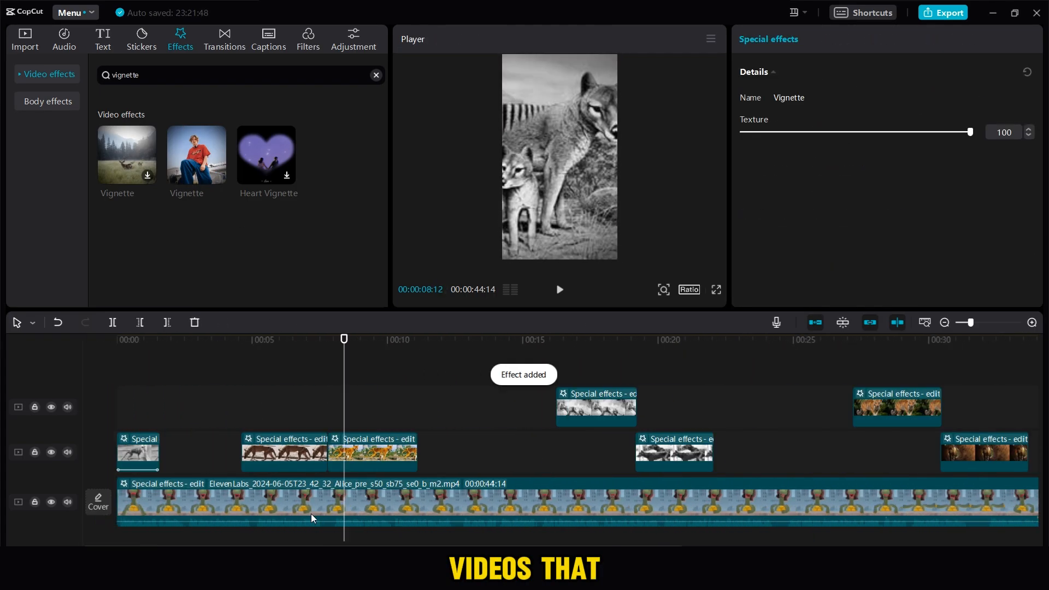
# - Add overlay 1.mp4 on a track above the photos and lower its volume
pyautogui.click(25, 41)
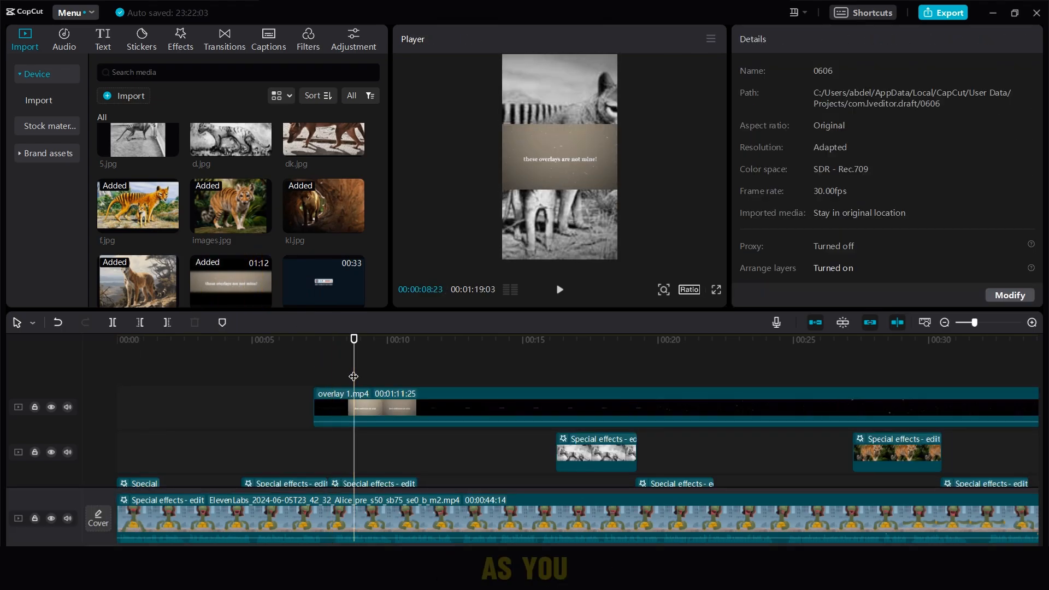
pyautogui.click(546, 407)
pyautogui.click(792, 39)
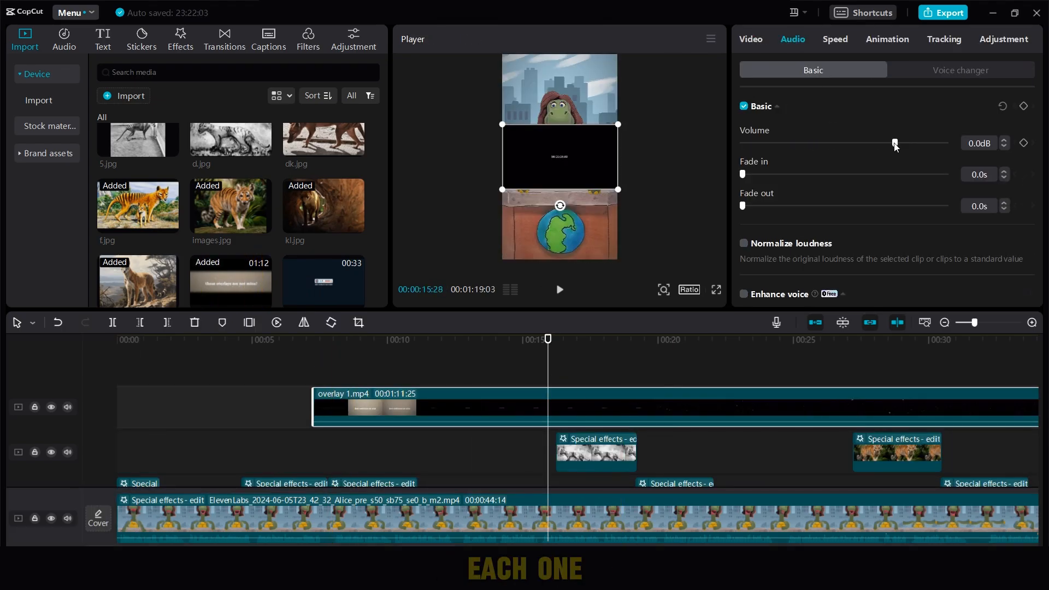
pyautogui.click(643, 353)
# - Trim the start of overlay 1.mp4 to 00:00:19:13 and split it at 00:00:28:28
pyautogui.click(644, 400)
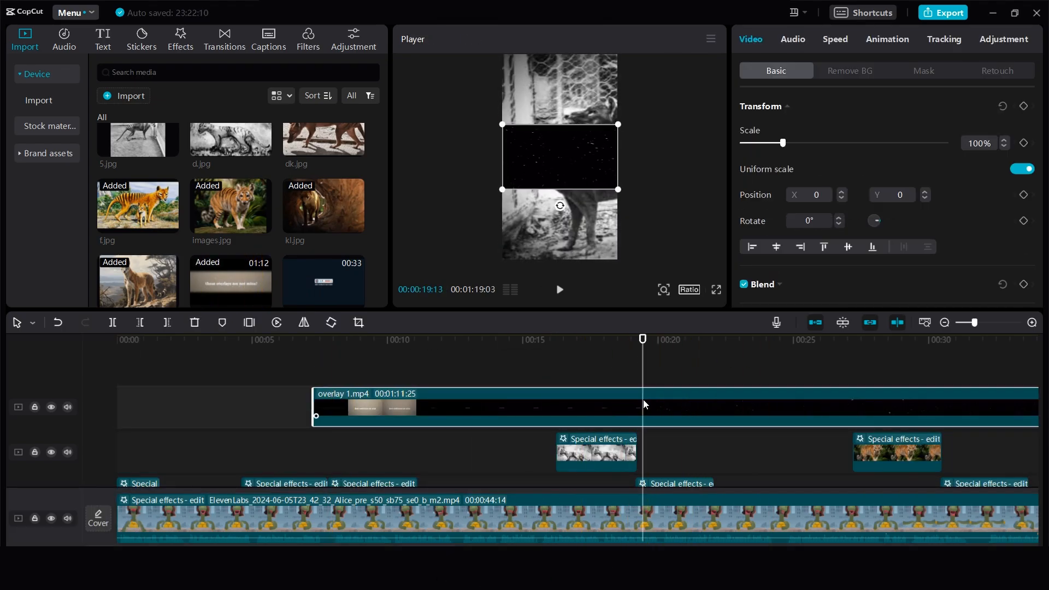
pyautogui.press('q')
pyautogui.click(704, 359)
pyautogui.hotkey('ctrl', 'b')
pyautogui.click(899, 401)
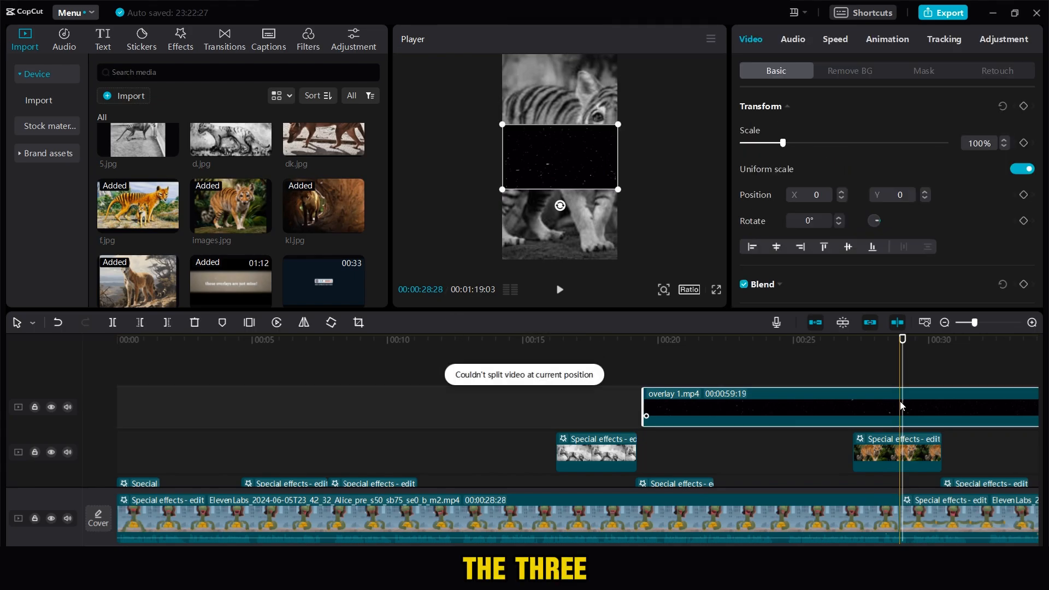
pyautogui.hotkey('ctrl', 'b')
pyautogui.press('Delete')
pyautogui.hscroll(2, 401, 369)
pyautogui.hotkey('ctrl', 'z')
# - Trim the start of the second overlay 1.mp4 piece to about 00:00:47, removing the newspaper section
pyautogui.click(946, 342)
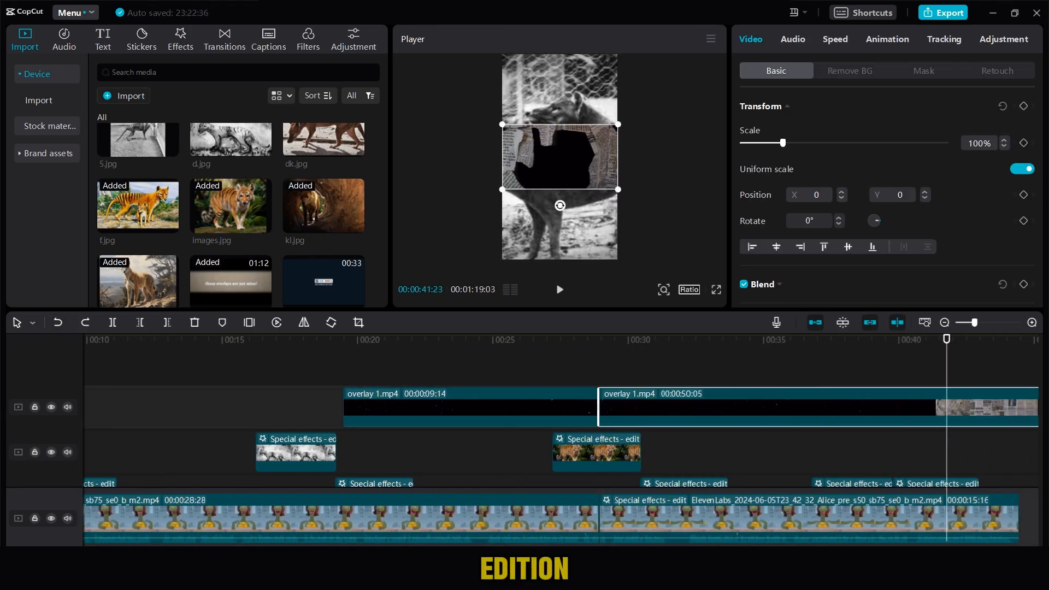
pyautogui.hscroll(4, 451, 448)
pyautogui.click(432, 440)
pyautogui.click(446, 398)
pyautogui.hotkey('ctrl', 'b')
pyautogui.press('q')
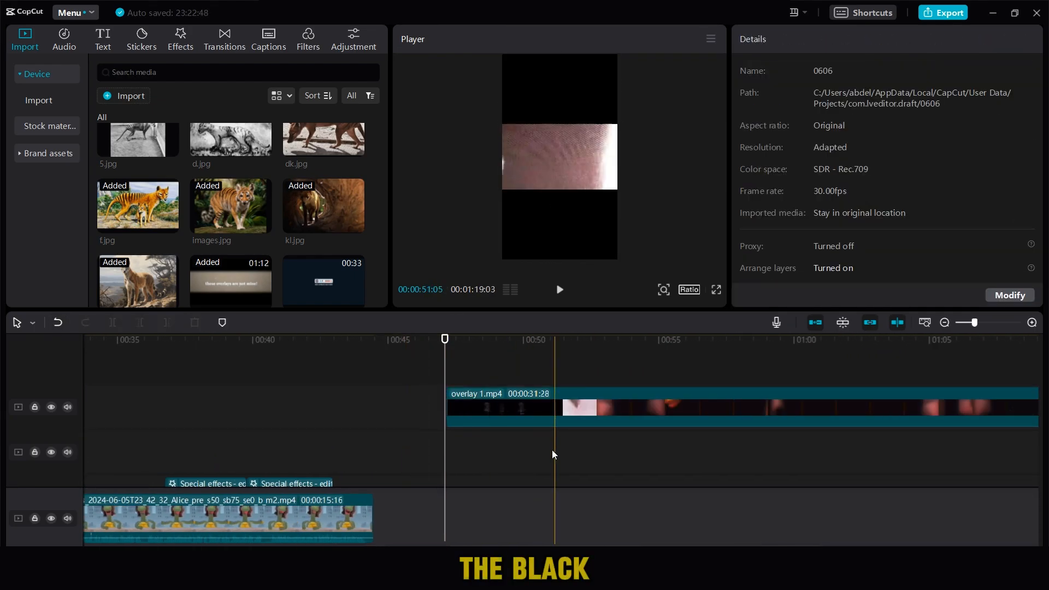
# - Cut the overlay section between about 00:00:50 and 00:00:53 and delete everything after about 00:01:06
pyautogui.click(524, 415)
pyautogui.click(611, 401)
pyautogui.press('q')
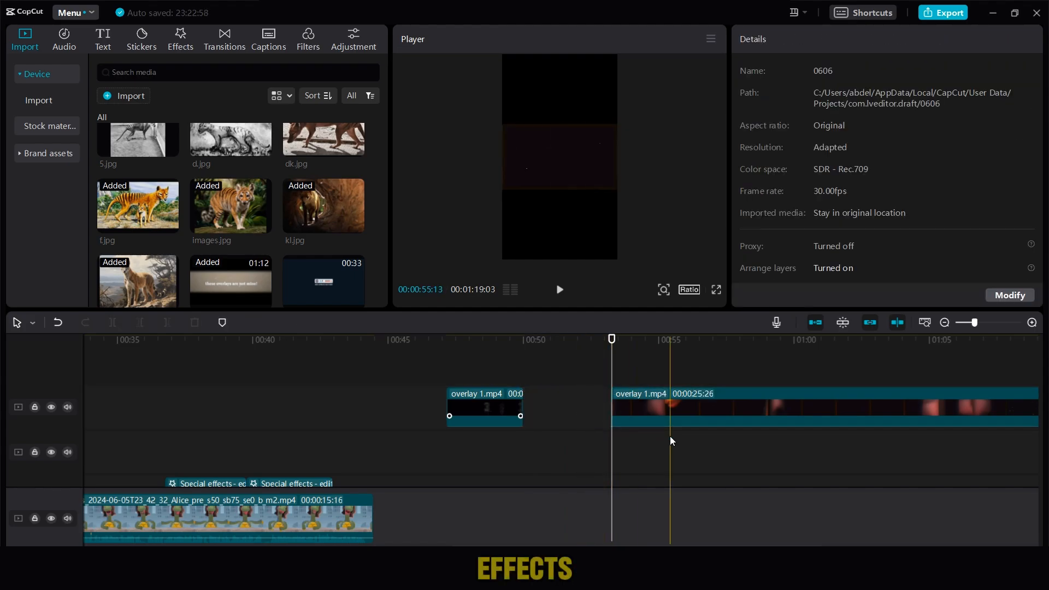
pyautogui.click(972, 412)
pyautogui.hotkey('ctrl', 'b')
pyautogui.moveTo(765, 545); pyautogui.dragTo(974, 545)
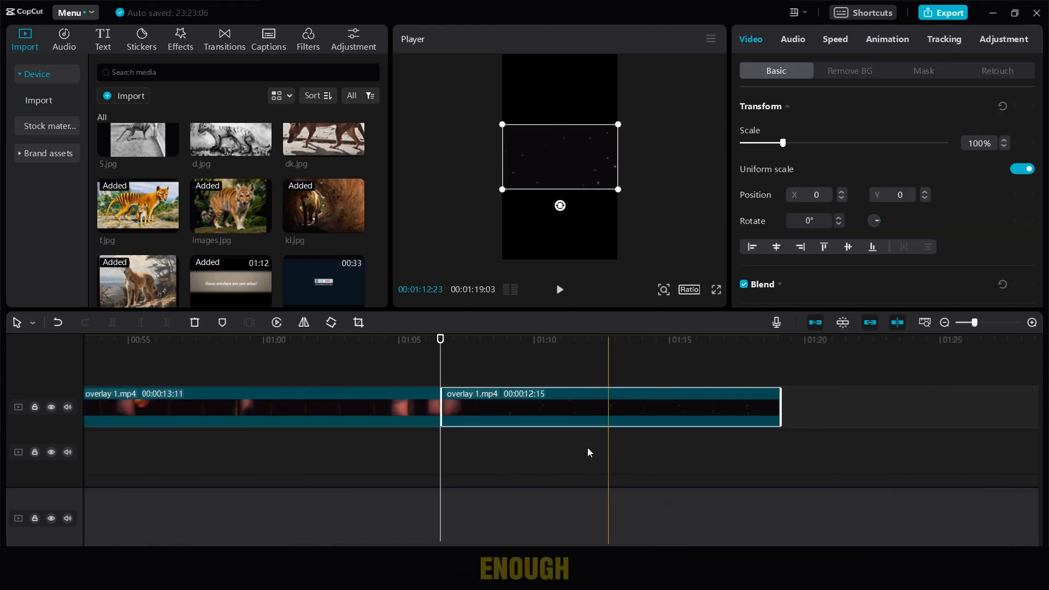
pyautogui.press('Delete')
# - Move the 00:00:09:14 overlay 1.mp4 piece so it starts directly above d.jpg
pyautogui.moveTo(810, 544); pyautogui.dragTo(262, 495)
pyautogui.moveTo(657, 405); pyautogui.dragTo(571, 410)
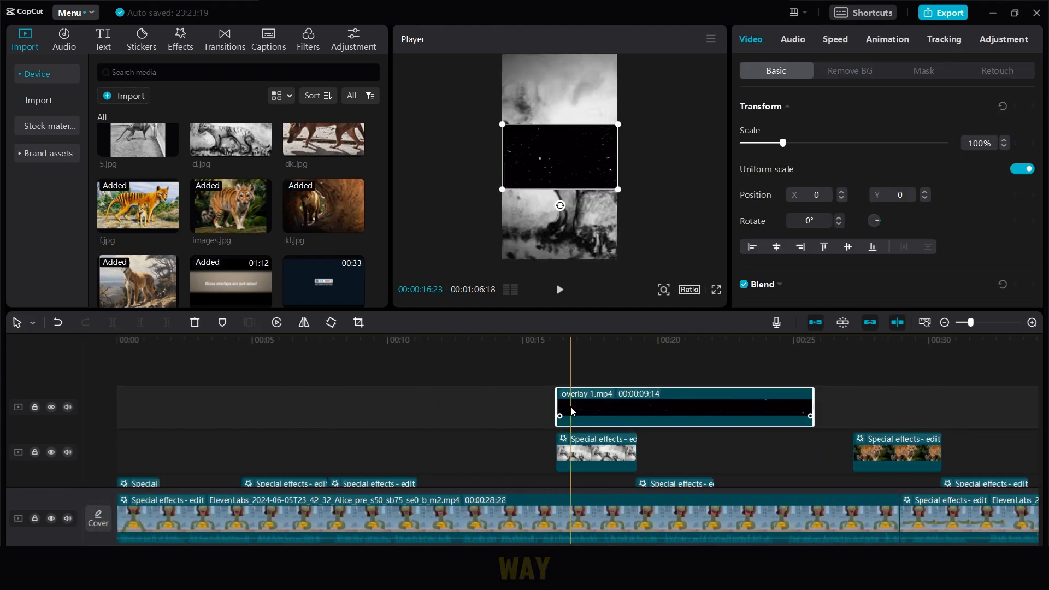
pyautogui.click(640, 362)
# - Trim the overlay above d.jpg to 00:00:05:24 and fill the frame with it, rotated -90° at 195% scale
pyautogui.moveTo(492, 544); pyautogui.dragTo(559, 544)
pyautogui.click(556, 450)
pyautogui.click(565, 382)
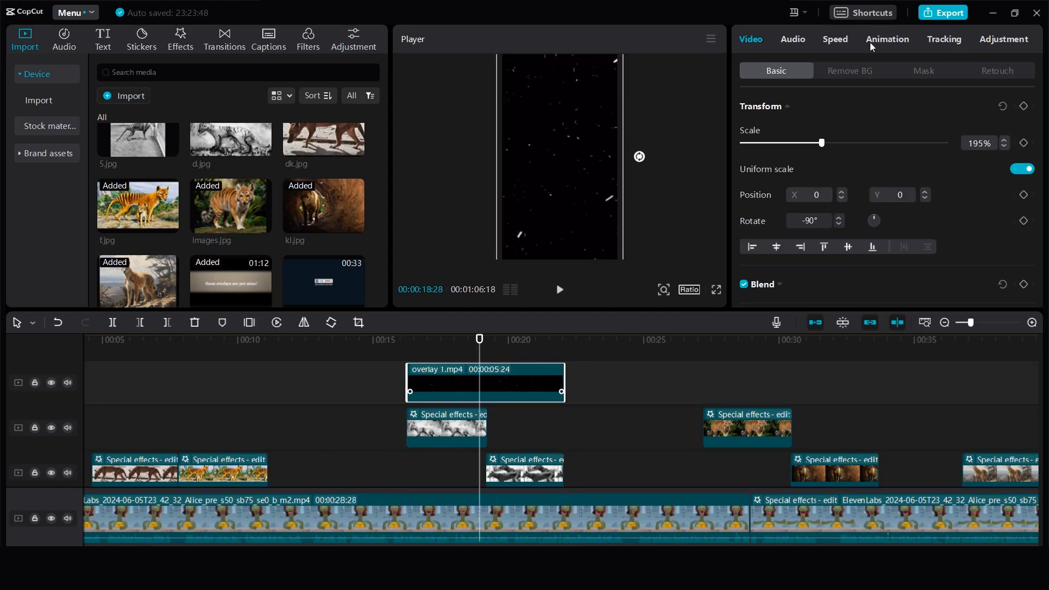
# - Blend the overlay over the tiger photos in Screen mode at 55% opacity and preview it
pyautogui.click(964, 71)
pyautogui.click(786, 70)
pyautogui.scroll(-3, 835, 221)
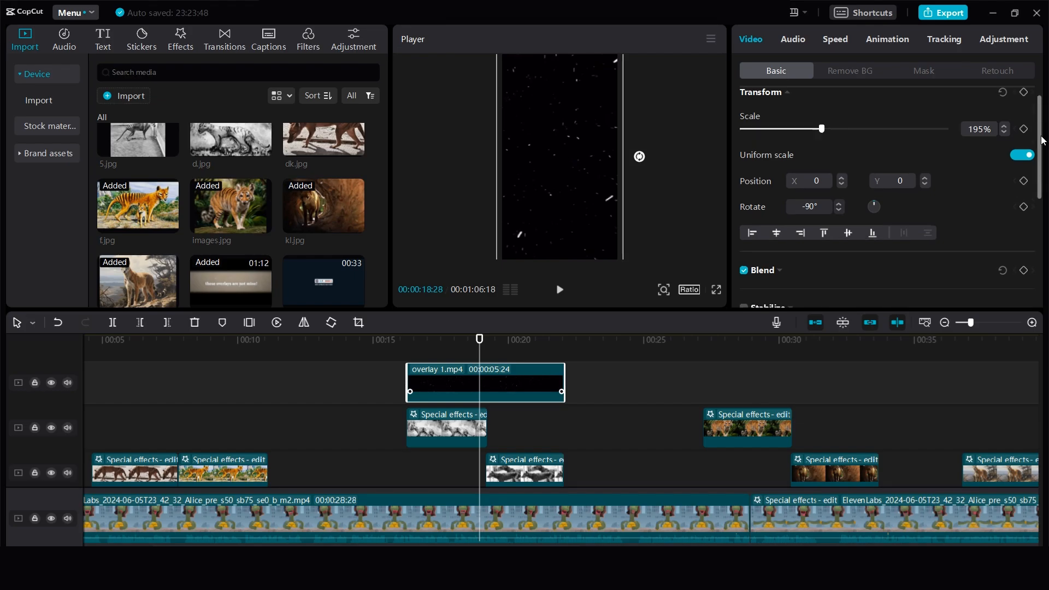
pyautogui.click(835, 221)
pyautogui.click(824, 289)
pyautogui.click(418, 350)
pyautogui.press('space')
pyautogui.press('space')
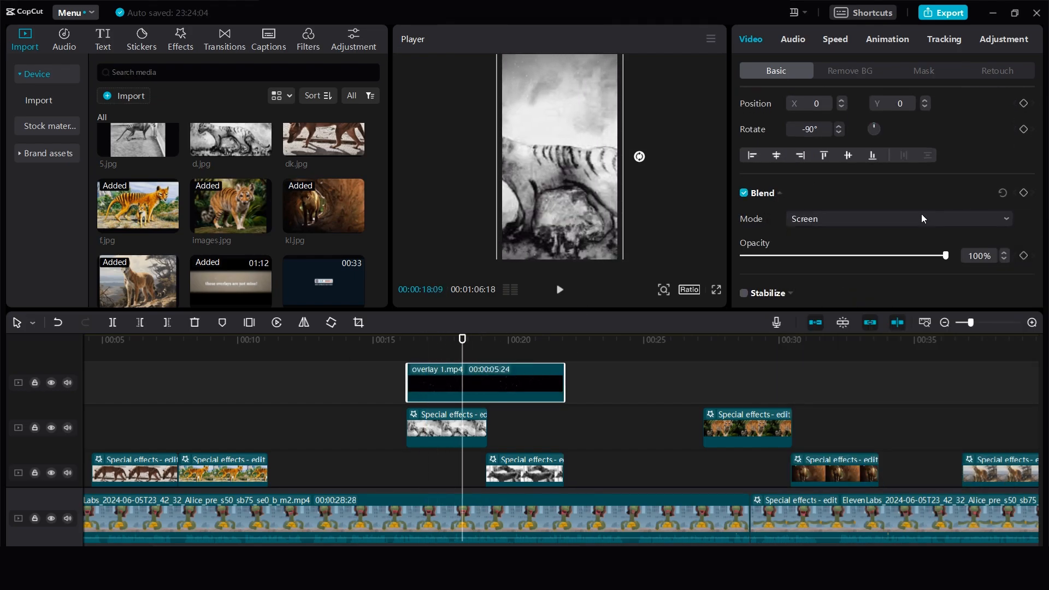
pyautogui.moveTo(1039, 180); pyautogui.dragTo(1038, 77)
pyautogui.scroll(-3, 818, 163)
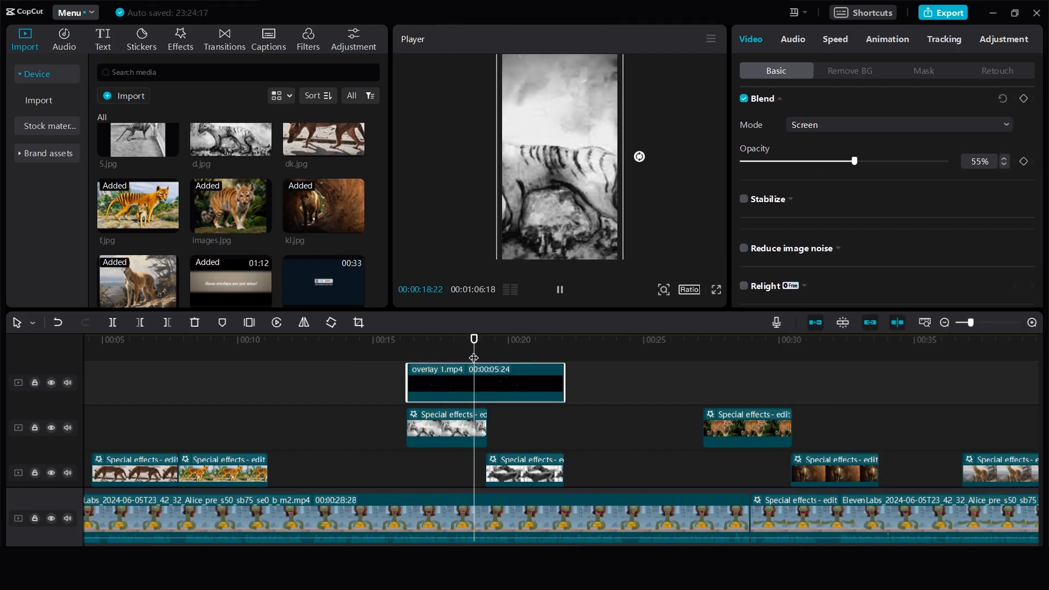
# - Raise the scale of the first 4.jpg clip slightly at its opening keyframe and play the cut from d.jpg
pyautogui.click(501, 471)
pyautogui.scroll(1, 503, 471)
pyautogui.scroll(2, 502, 471)
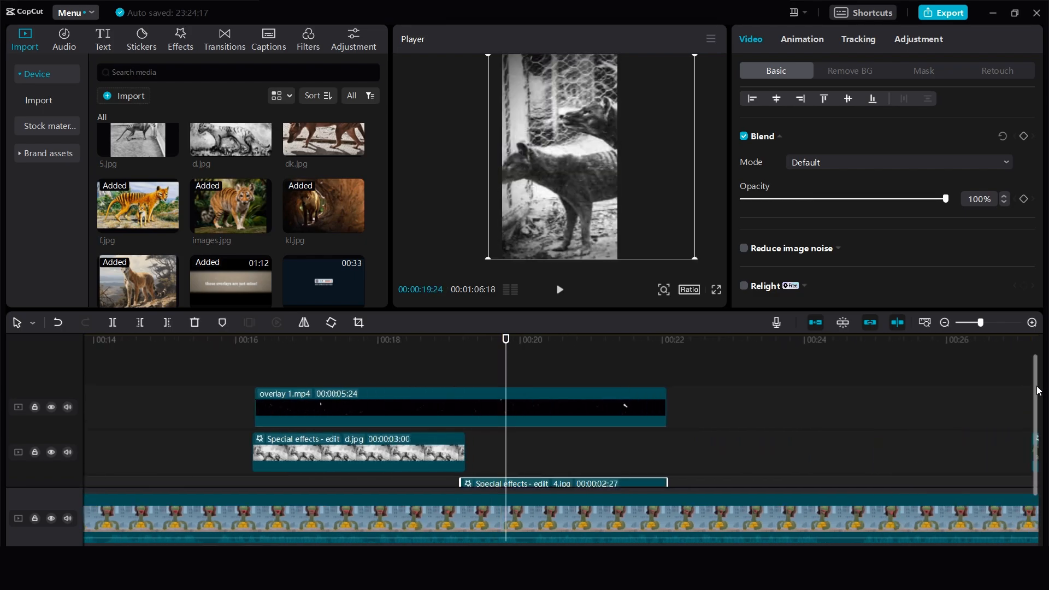
pyautogui.scroll(-2, 622, 404)
pyautogui.click(461, 435)
pyautogui.scroll(3, 810, 183)
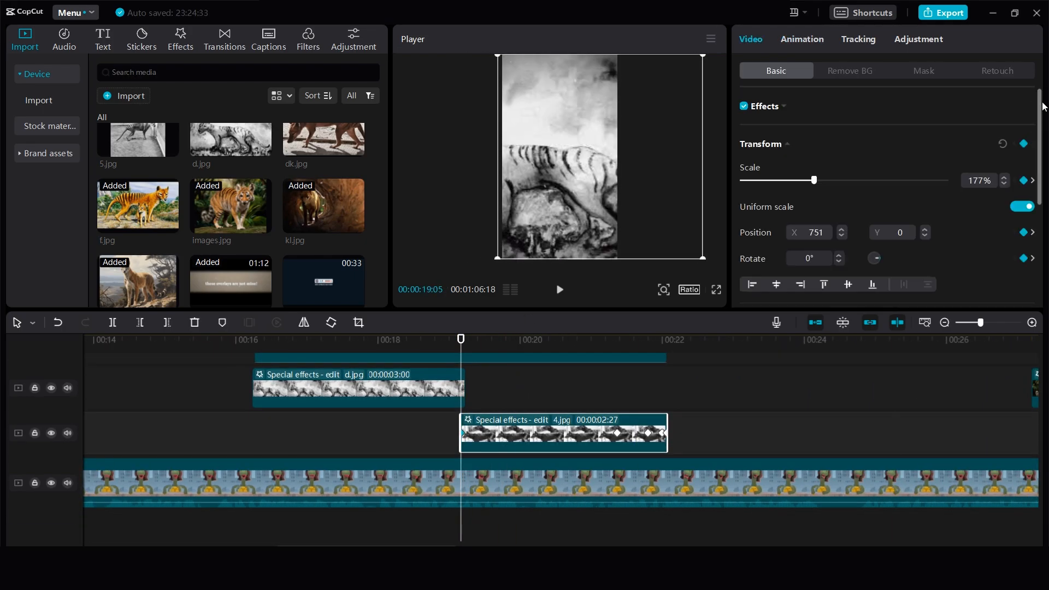
pyautogui.click(1002, 177)
pyautogui.click(445, 417)
pyautogui.press('space')
pyautogui.click(444, 424)
pyautogui.press('space')
pyautogui.press('space')
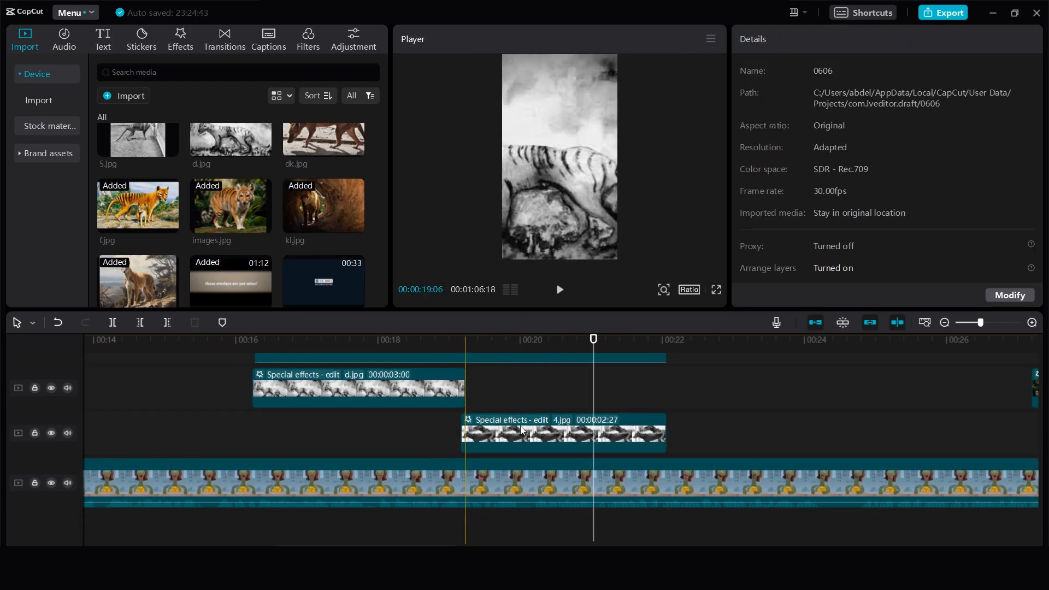
# - Move the 00:00:13:11 overlay 1.mp4 piece onto a track above the 00:00:05:24 overlay
pyautogui.scroll(2, 735, 431)
pyautogui.scroll(-5, 736, 431)
pyautogui.hscroll(3, 611, 459)
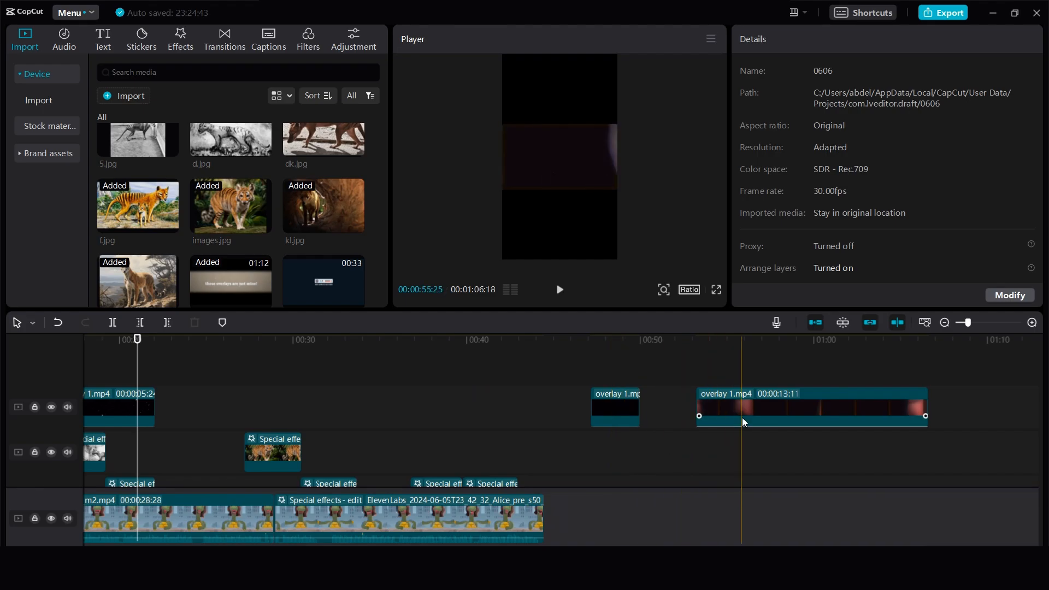
pyautogui.moveTo(742, 417); pyautogui.dragTo(310, 410)
pyautogui.hscroll(-3, 382, 367)
pyautogui.scroll(5, 383, 369)
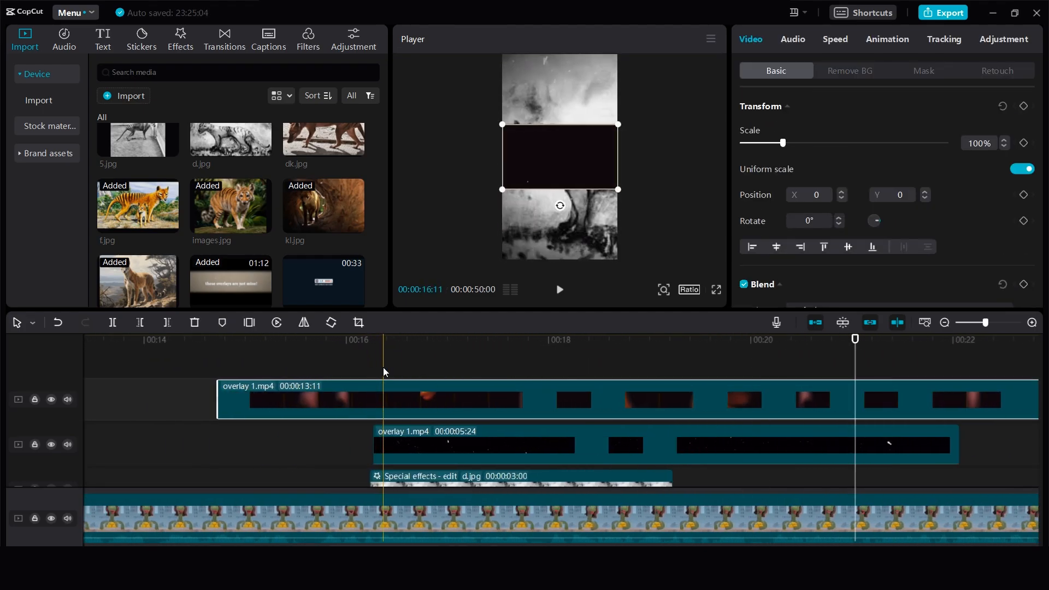
# - Trim the start of the upper overlay to 00:00:16:07 and rotate it 90° to fill the frame
pyautogui.click(369, 372)
pyautogui.click(370, 387)
pyautogui.press('q')
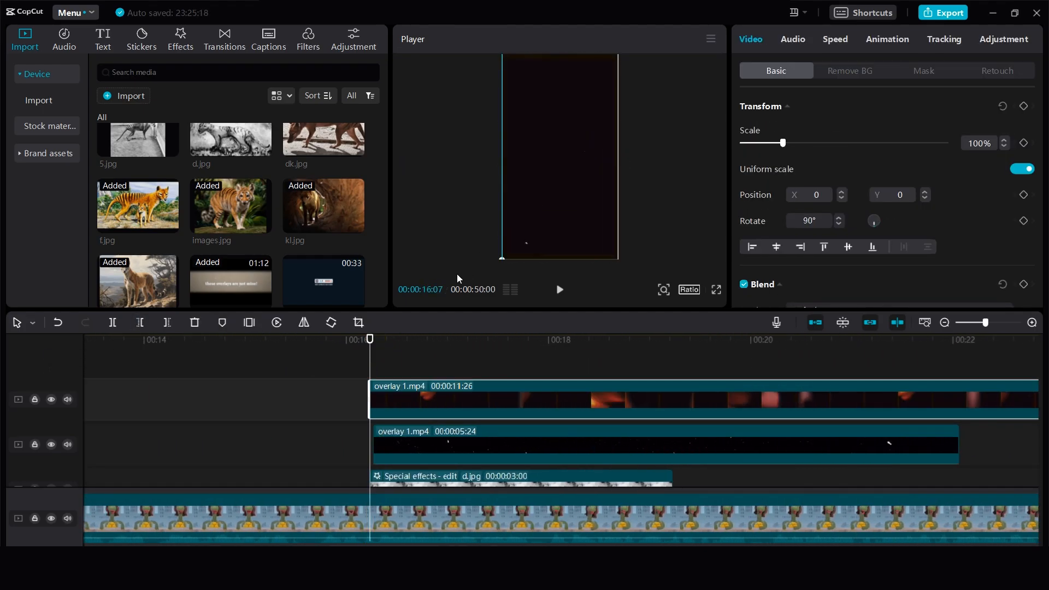
# - Blend the upper overlay in Screen mode at 23% opacity and play it over the tiger photos
pyautogui.moveTo(1039, 129); pyautogui.dragTo(1039, 187)
pyautogui.click(981, 170)
pyautogui.click(928, 234)
pyautogui.click(393, 370)
pyautogui.press('space')
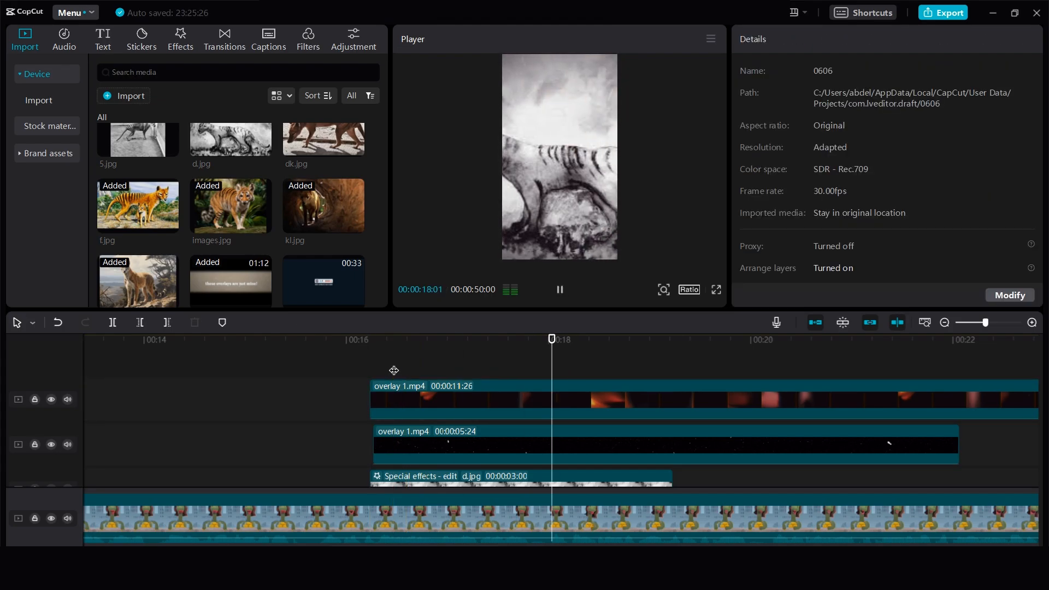
pyautogui.press('space')
pyautogui.click(394, 391)
pyautogui.press('space')
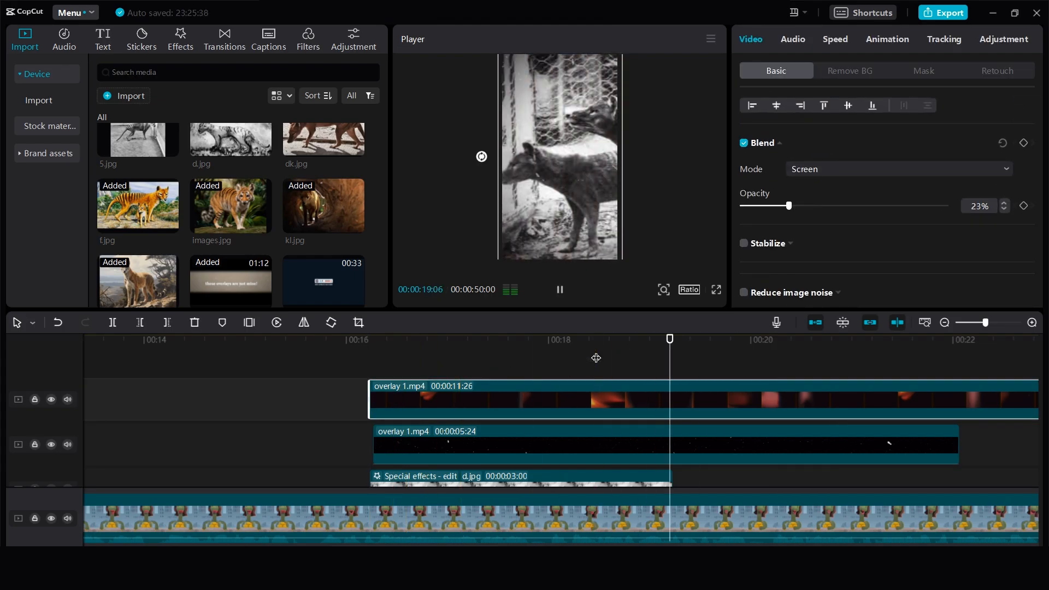
# - Trim the end of the upper overlay to match the end of the 00:00:05:24 overlay beneath it
pyautogui.click(959, 349)
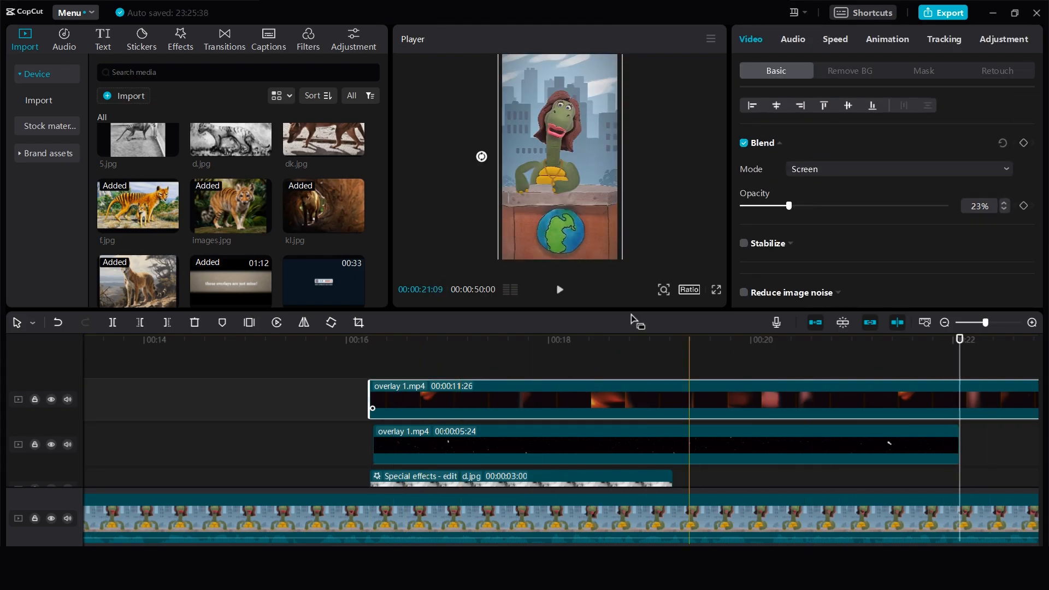
pyautogui.click(168, 322)
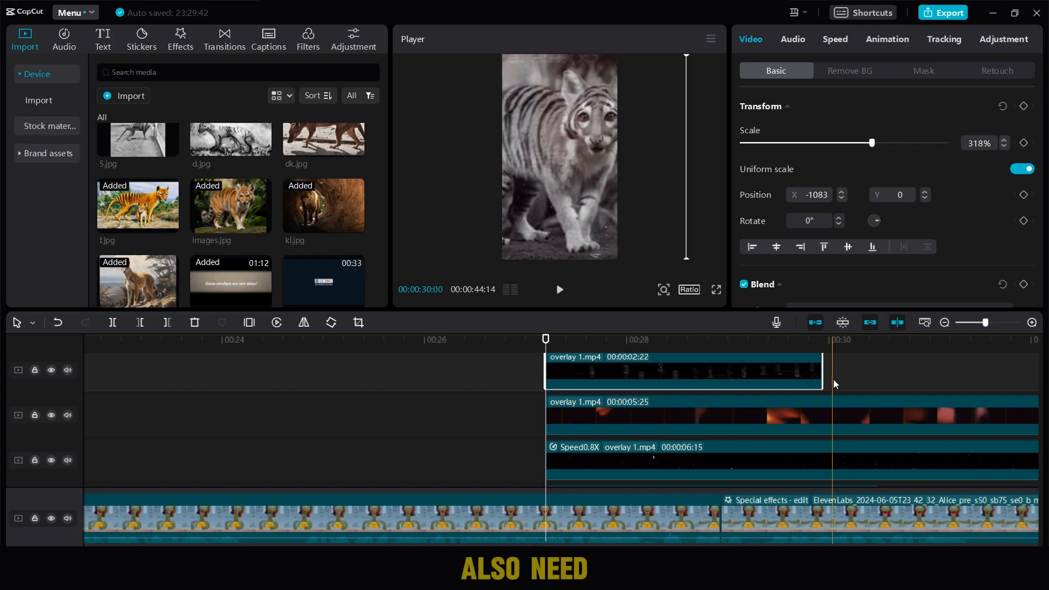
pyautogui.click(831, 381)
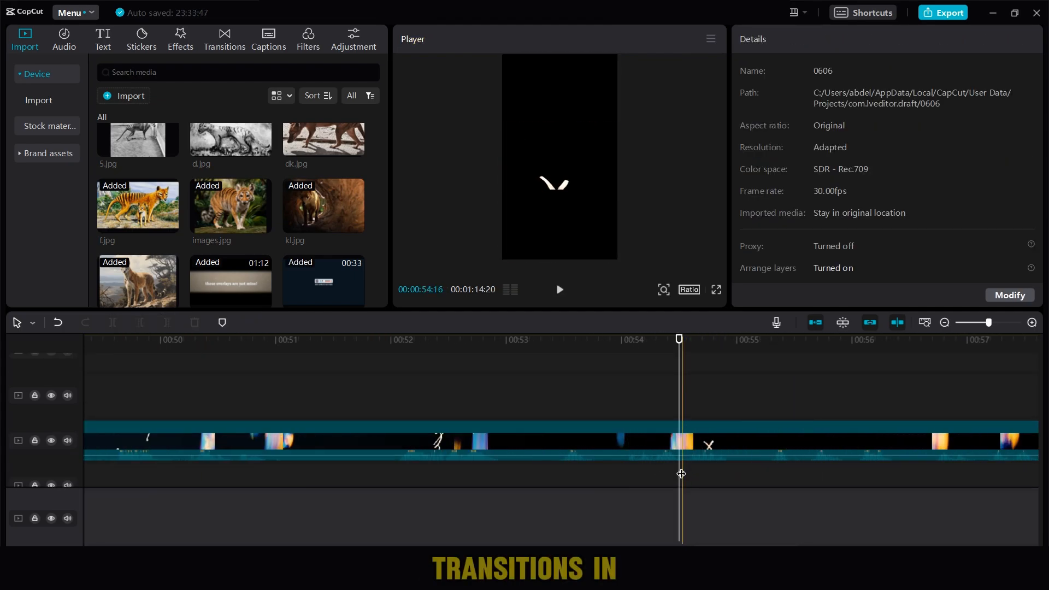
# - Cut overlay 2.mp4 down to the short light-flash piece between 00:00:54:16 and 00:00:54:29
pyautogui.click(644, 443)
pyautogui.press('Delete')
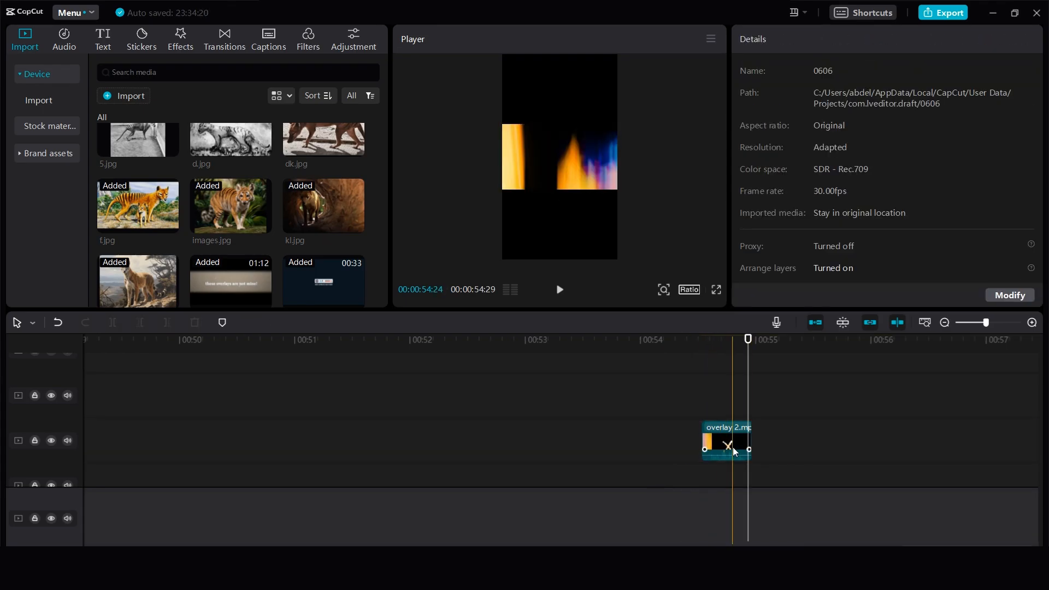
pyautogui.click(664, 481)
pyautogui.press('space')
pyautogui.press('space')
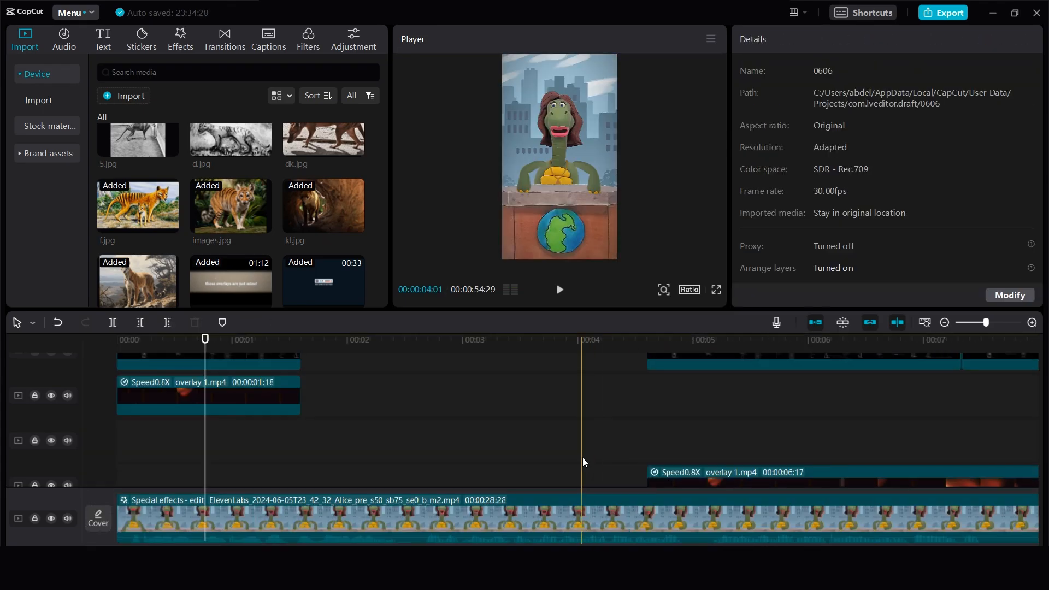
# - Move the short overlay 2.mp4 piece to the very start of the timeline as a transition over the opening photo
pyautogui.moveTo(985, 322); pyautogui.dragTo(958, 323)
pyautogui.click(966, 323)
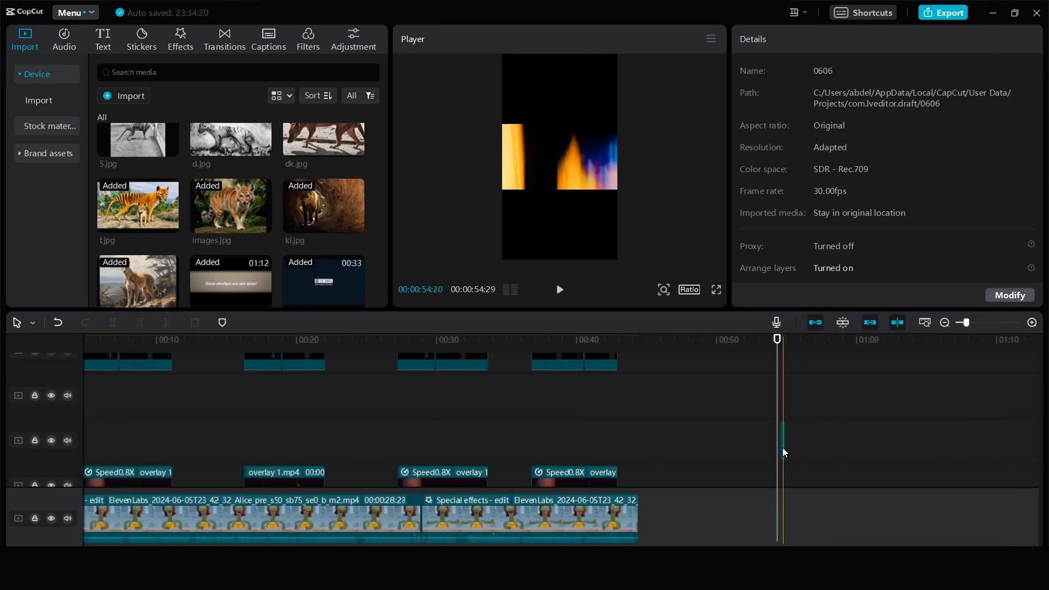
pyautogui.moveTo(782, 444); pyautogui.dragTo(247, 425)
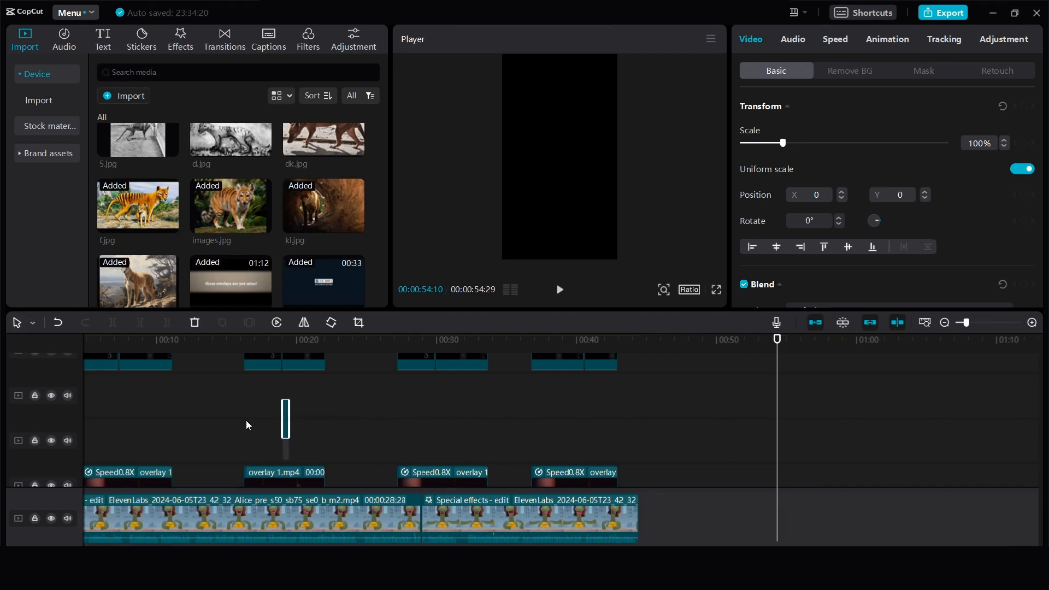
pyautogui.moveTo(99, 428); pyautogui.dragTo(57, 454)
pyautogui.click(119, 478)
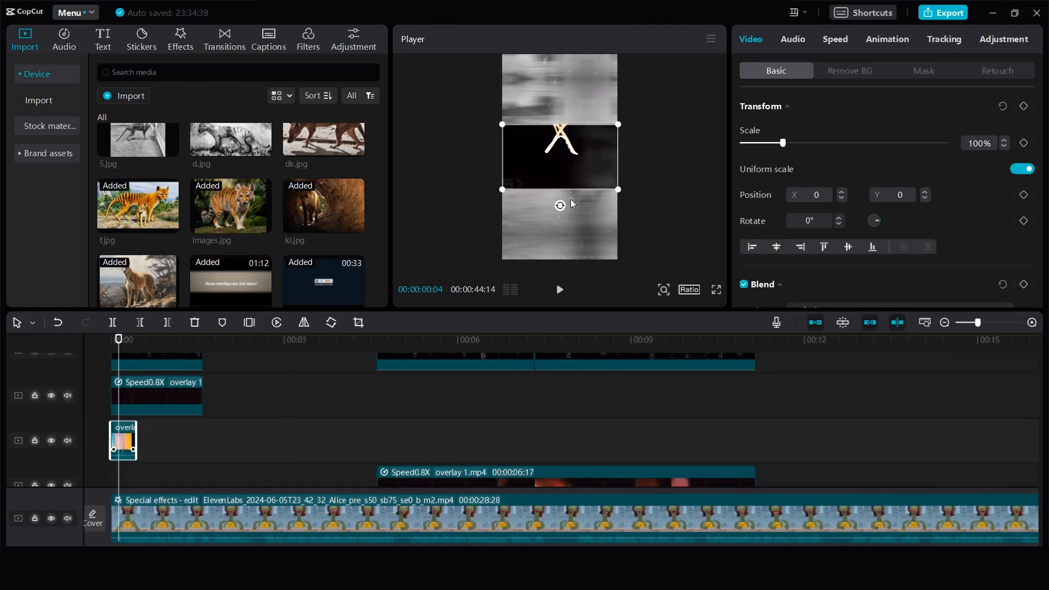
pyautogui.click(356, 426)
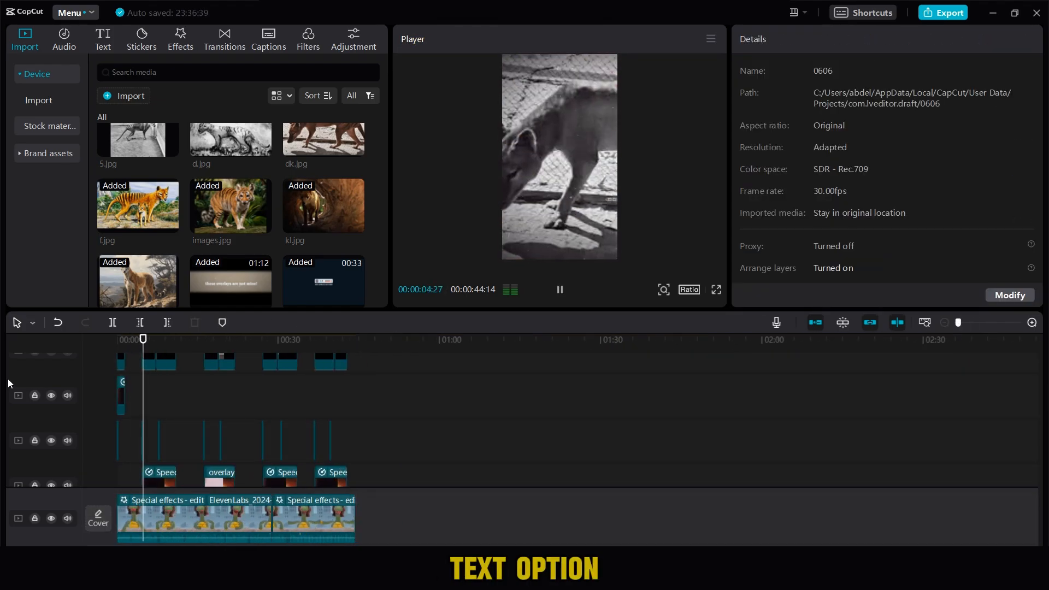
# - Generate auto captions for the narration with English as the spoken language and check them along the timeline
pyautogui.press('space')
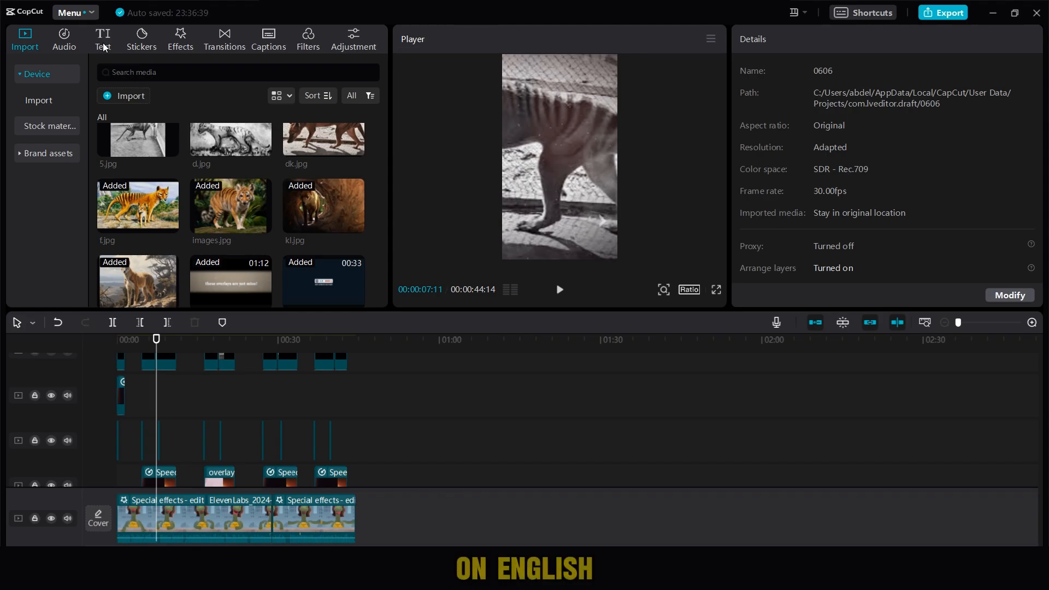
pyautogui.click(102, 42)
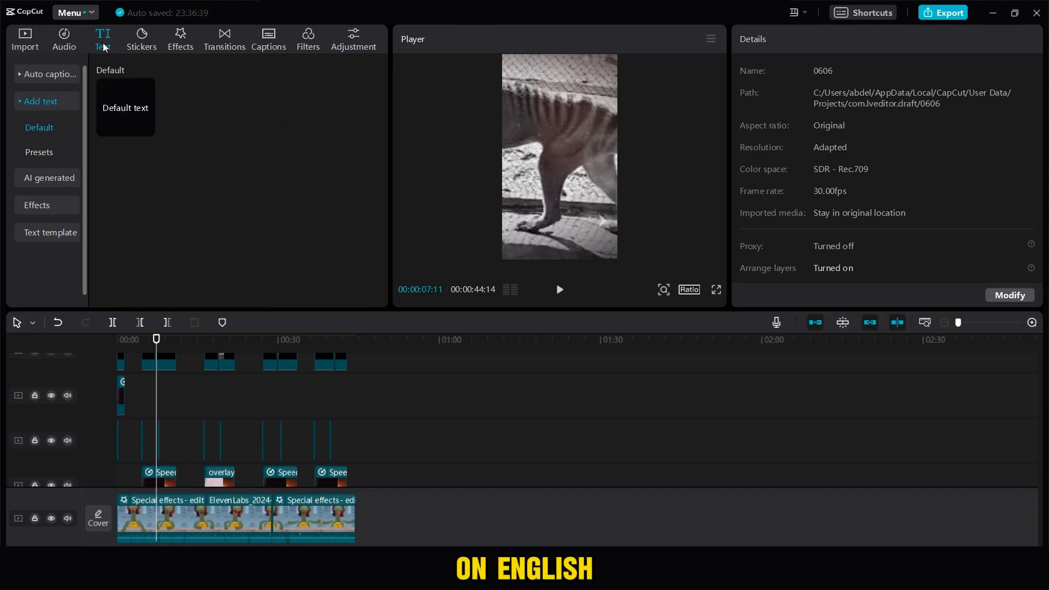
pyautogui.click(45, 74)
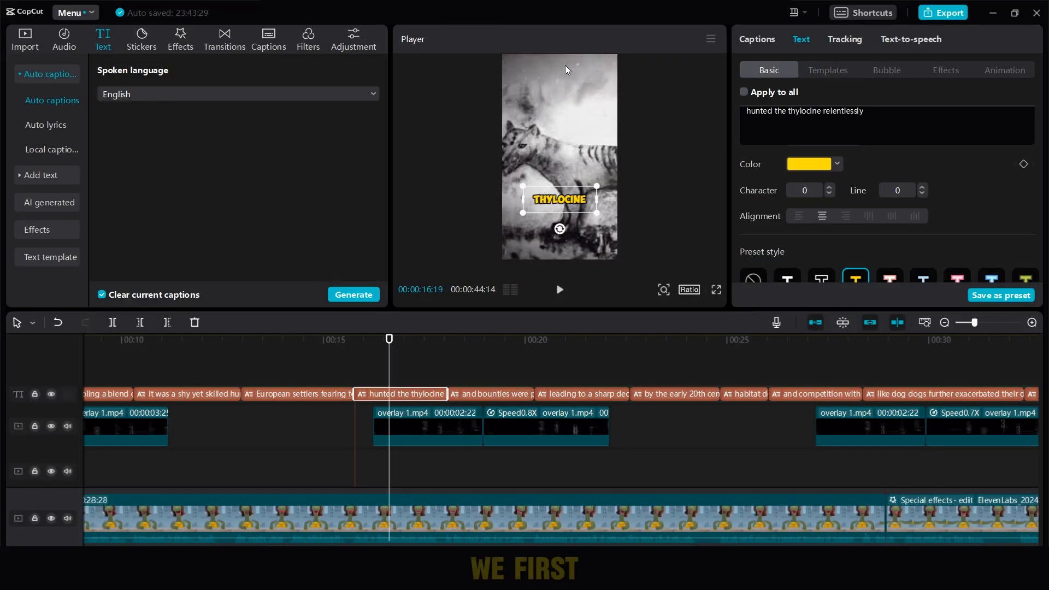
pyautogui.click(359, 377)
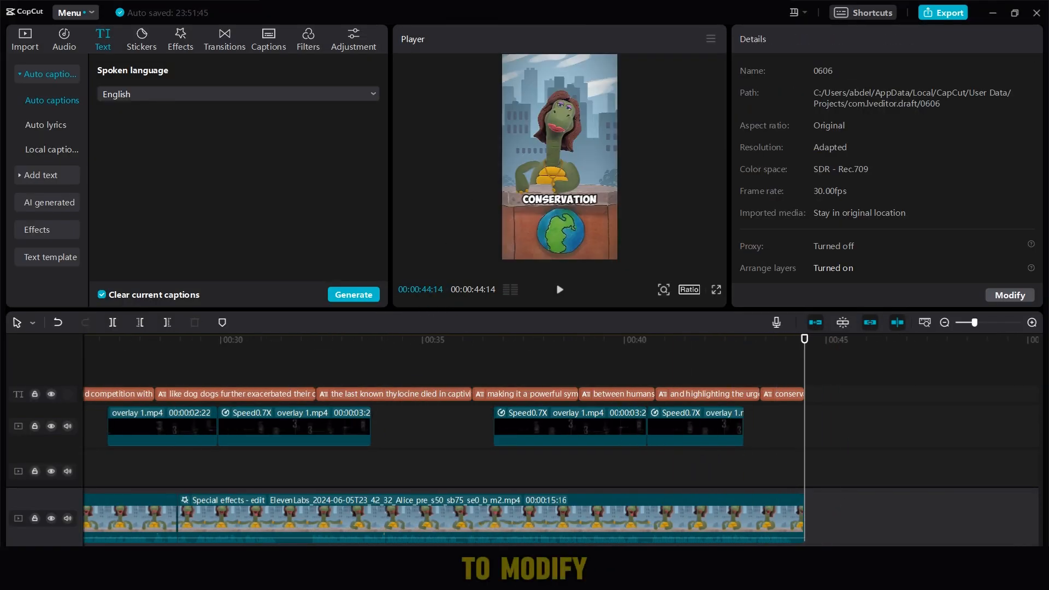
pyautogui.hscroll(-15, 803, 500)
pyautogui.click(528, 477)
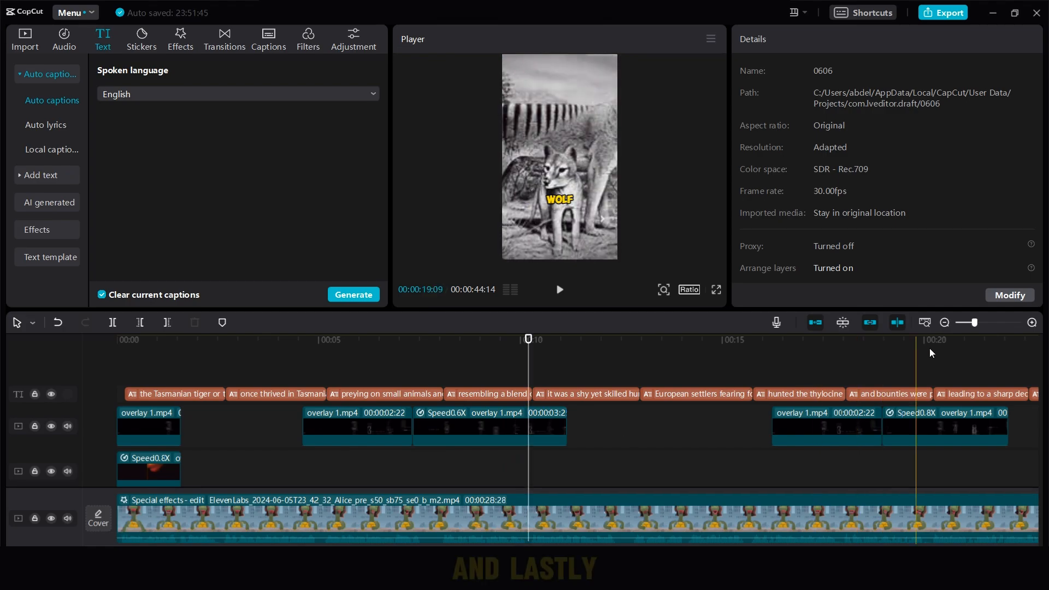
# - Add the news-night-191510.mp3 music from the imported media at the start of the timeline, beneath the main video
pyautogui.scroll(-5, 766, 417)
pyautogui.click(25, 39)
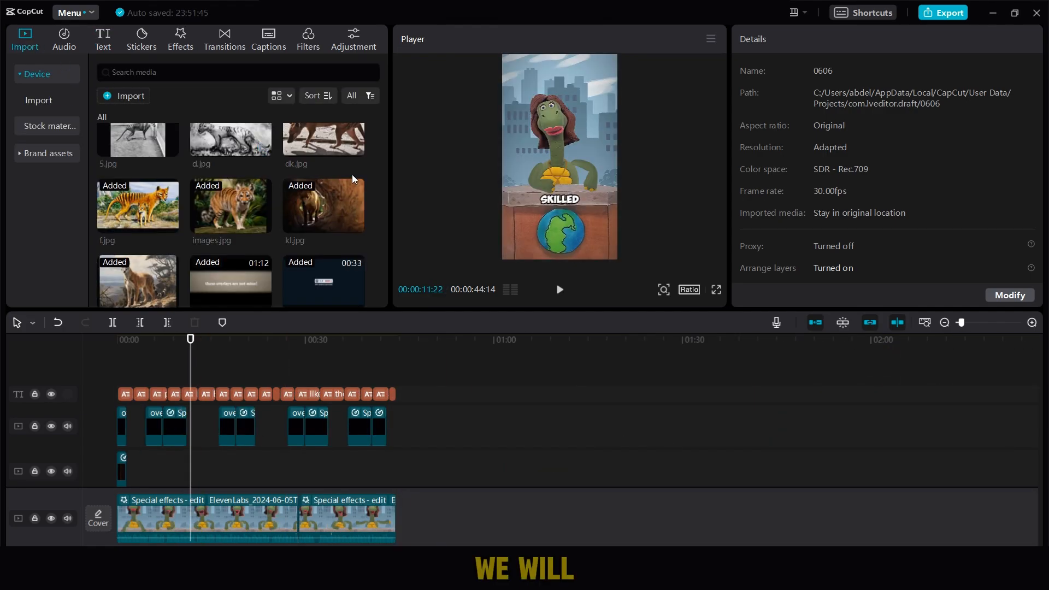
pyautogui.scroll(2, 372, 162)
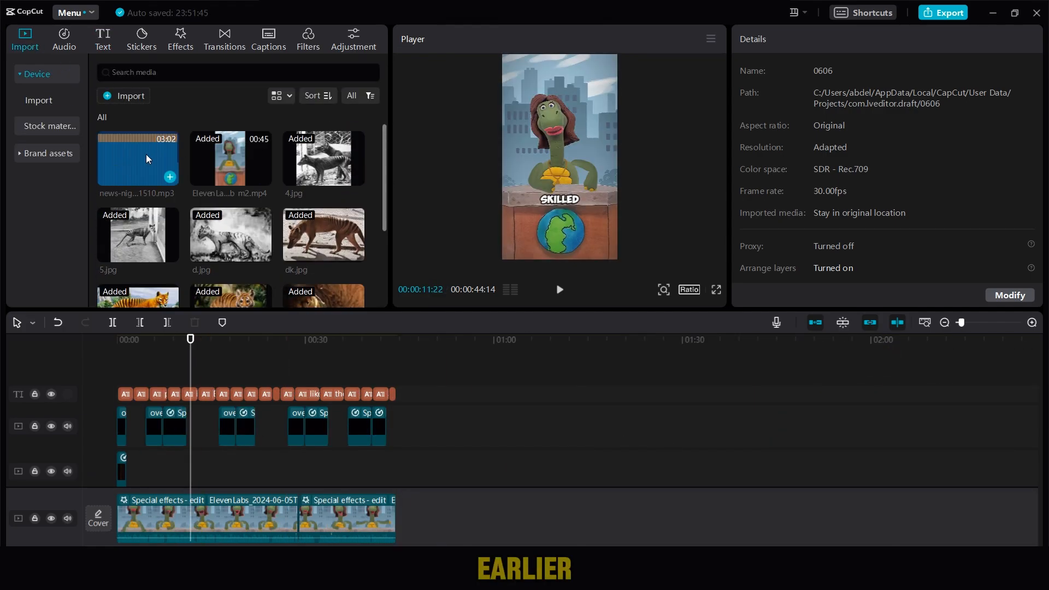
pyautogui.moveTo(146, 154); pyautogui.dragTo(106, 468)
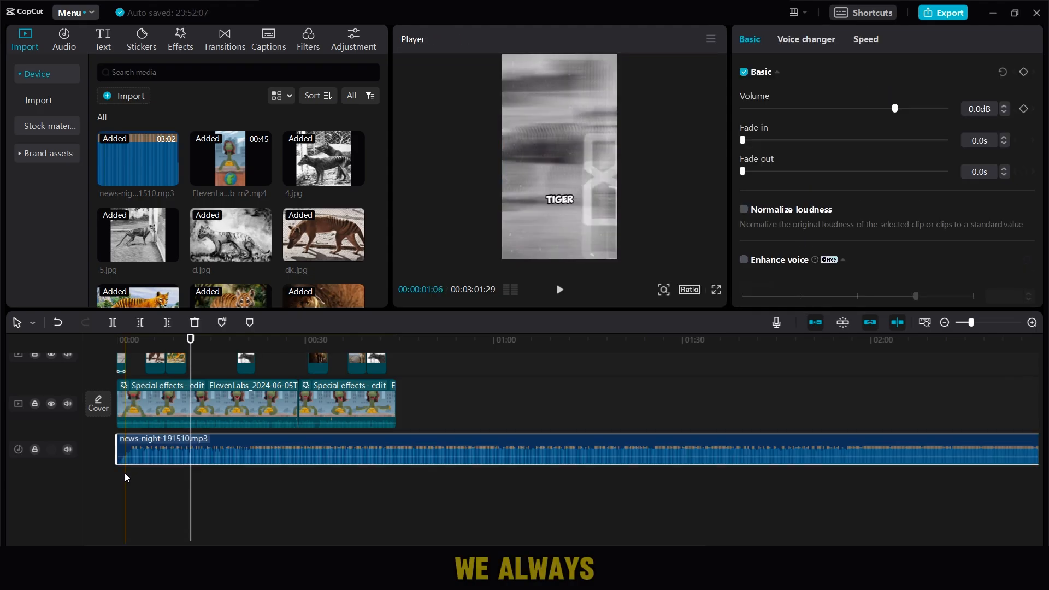
# - Play the video from its opening with the music and lower the music's volume to -12.1 dB
pyautogui.click(124, 476)
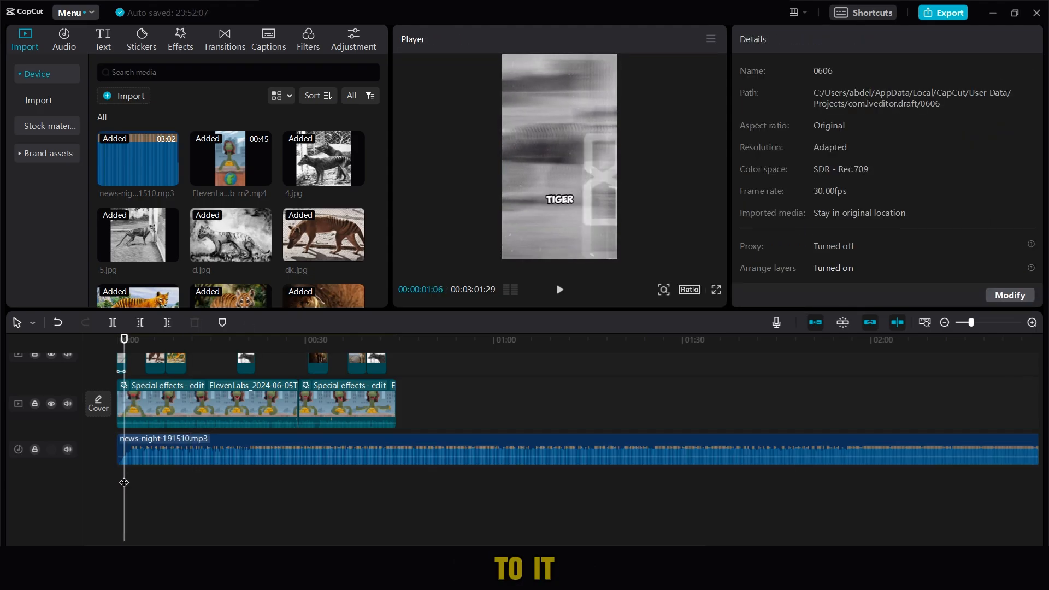
pyautogui.press('space')
pyautogui.click(218, 456)
pyautogui.moveTo(896, 109); pyautogui.dragTo(865, 108)
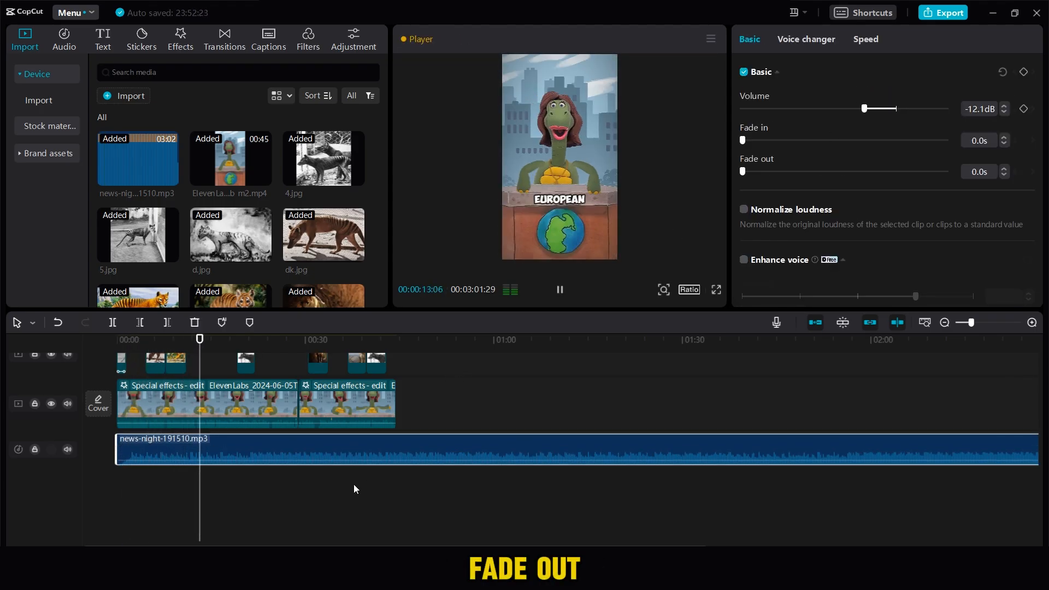
# - Trim the end of the music to 00:00:44:17, where the video finishes, and lower its volume slightly further
pyautogui.click(394, 478)
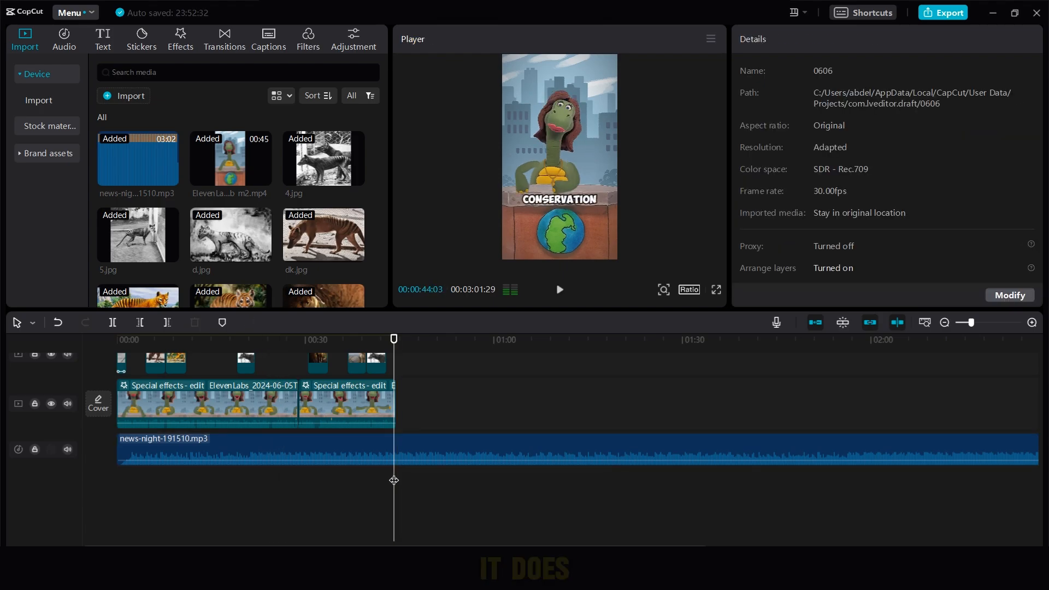
pyautogui.click(397, 450)
pyautogui.scroll(5, 397, 420)
pyautogui.press('w')
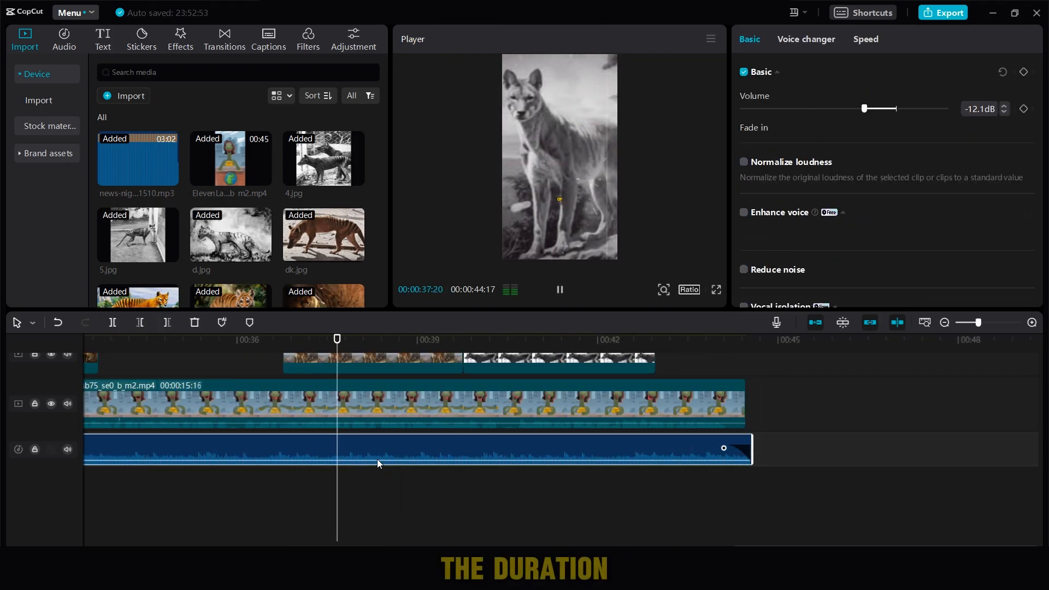
pyautogui.moveTo(866, 109); pyautogui.dragTo(853, 108)
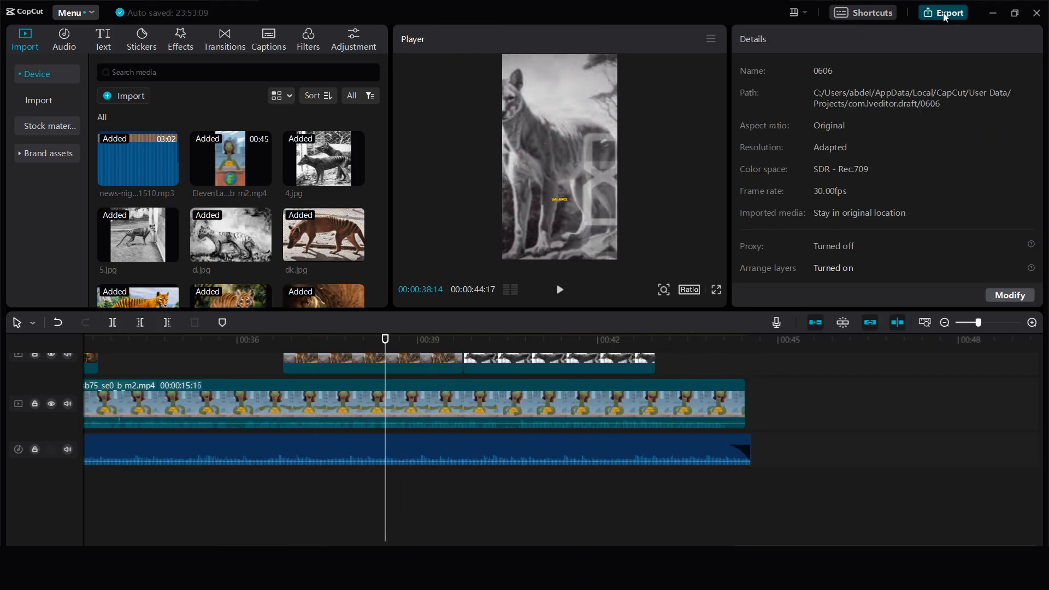
# - Open the export settings for the finished video
pyautogui.click(942, 12)
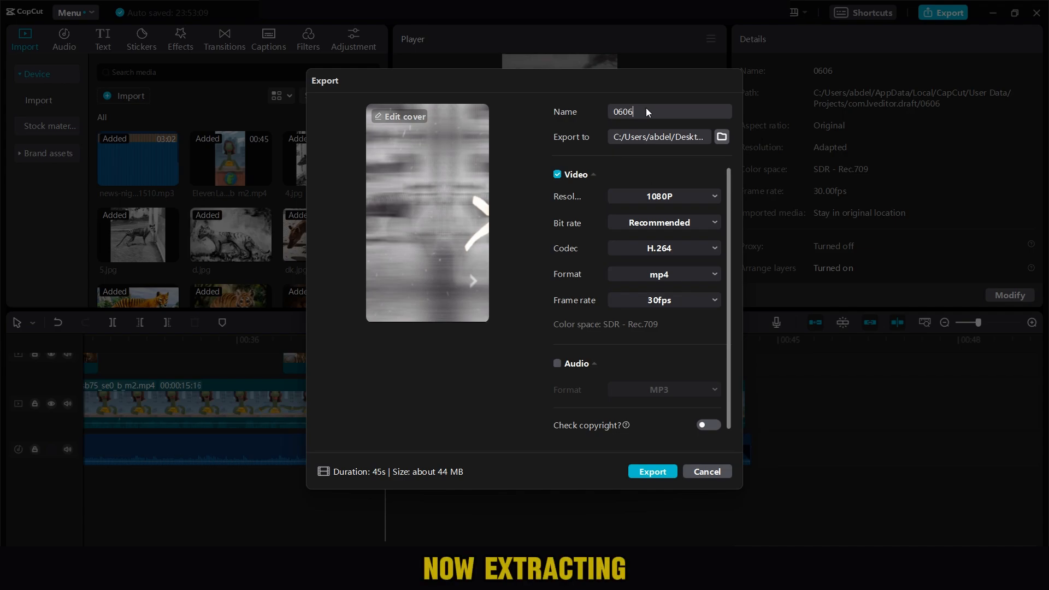